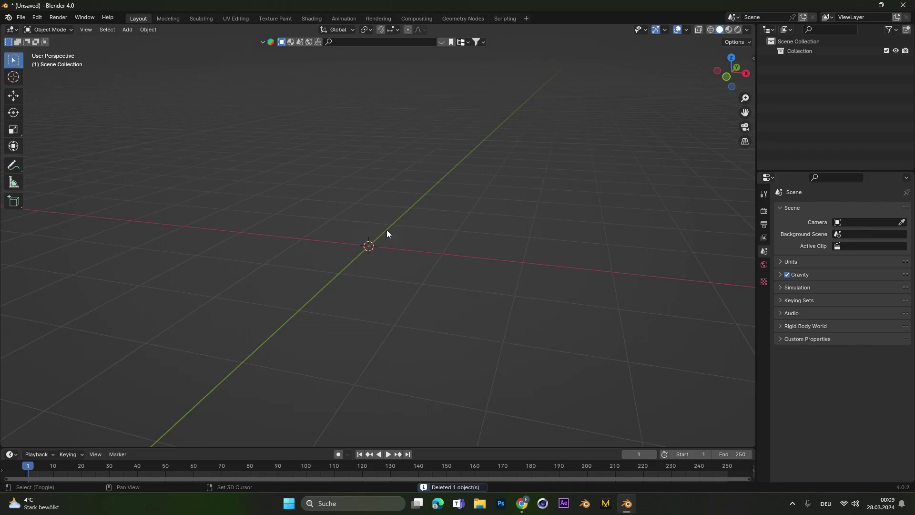
# - Add a UV sphere, shrink it to about half size and place it up-left of the origin
pyautogui.hotkey('shift', 'a')
pyautogui.click(432, 256)
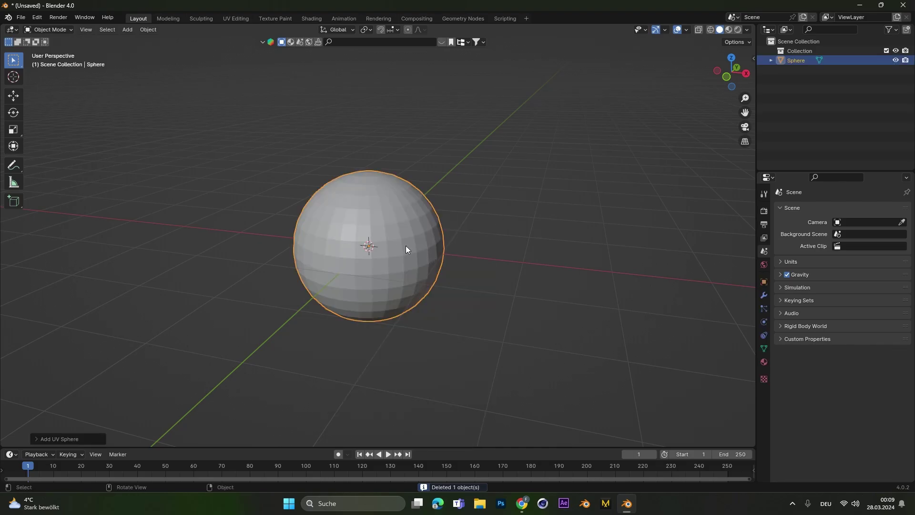
pyautogui.press('s')
pyautogui.press('Return')
pyautogui.press('g')
pyautogui.click(339, 216)
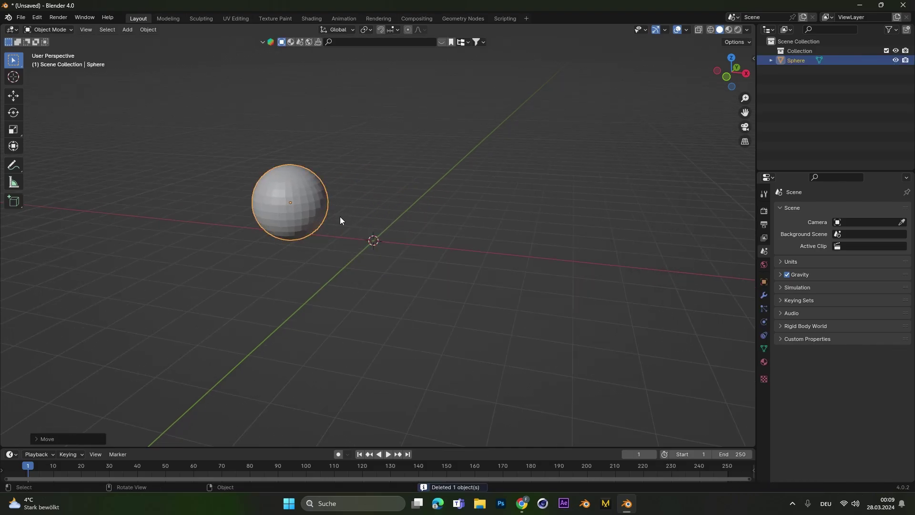
# - Duplicate the sphere repeatedly, scattering ten spheres around the origin
pyautogui.press('shift')
pyautogui.hotkey('shift', 'd')
pyautogui.click(540, 186)
pyautogui.hotkey('shift', 'd')
pyautogui.click(387, 98)
pyautogui.hotkey('shift', 'd')
pyautogui.click(472, 348)
pyautogui.hotkey('shift', 'd')
pyautogui.click(466, 274)
pyautogui.scroll(-3, 384, 247)
pyautogui.hotkey('shift', 'd')
pyautogui.click(374, 322)
pyautogui.moveTo(373, 321); pyautogui.dragTo(294, 307, button='middle')
pyautogui.hotkey('shift', 'd')
pyautogui.click(295, 307)
pyautogui.click(376, 285)
pyautogui.moveTo(377, 285); pyautogui.dragTo(364, 190, button='middle')
# - Select Sphere.002 and add an active rigid body to it
pyautogui.click(364, 190)
pyautogui.click(375, 145)
pyautogui.click(150, 31)
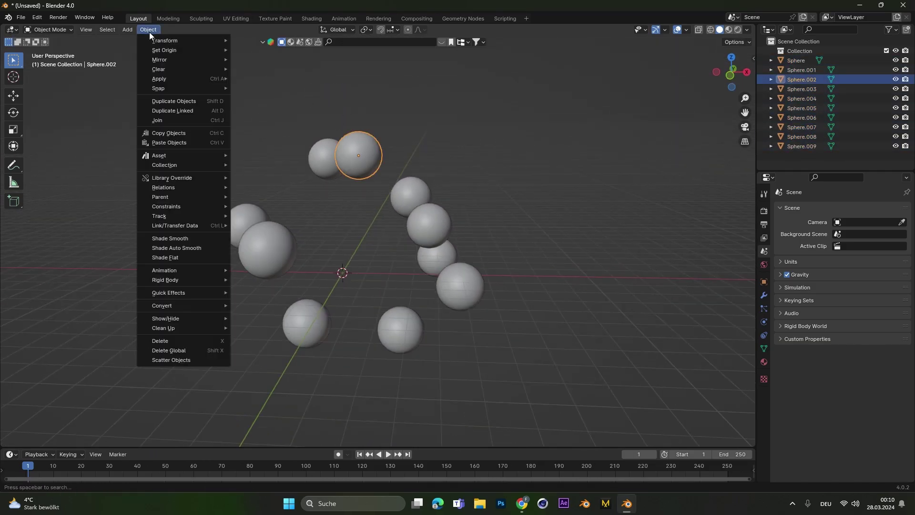
pyautogui.moveTo(188, 281)
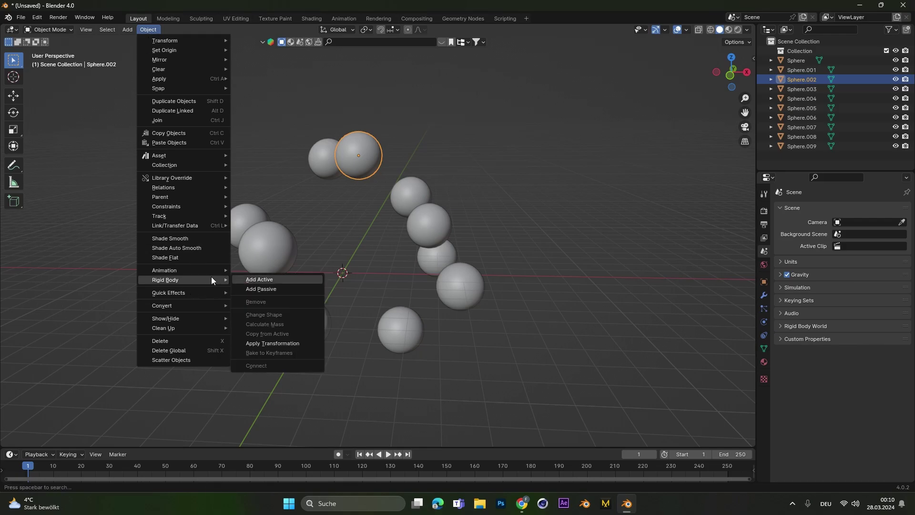
pyautogui.click(283, 283)
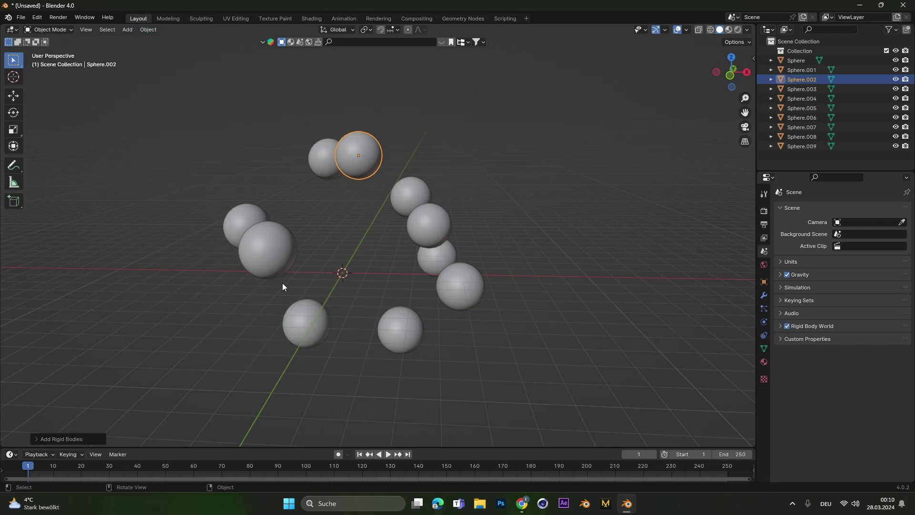
# - Give Sphere.002 a Mesh collision shape with friction 0.241 and bounciness 0.224
pyautogui.click(765, 322)
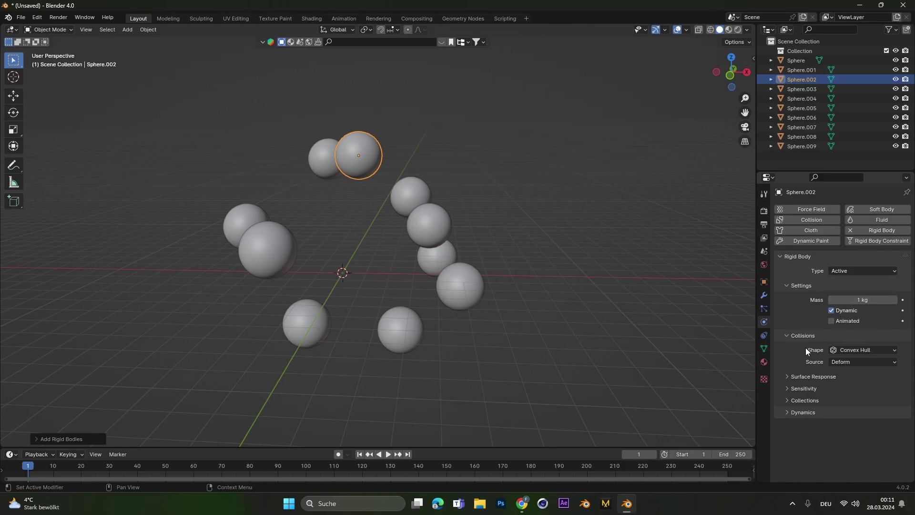
pyautogui.click(833, 351)
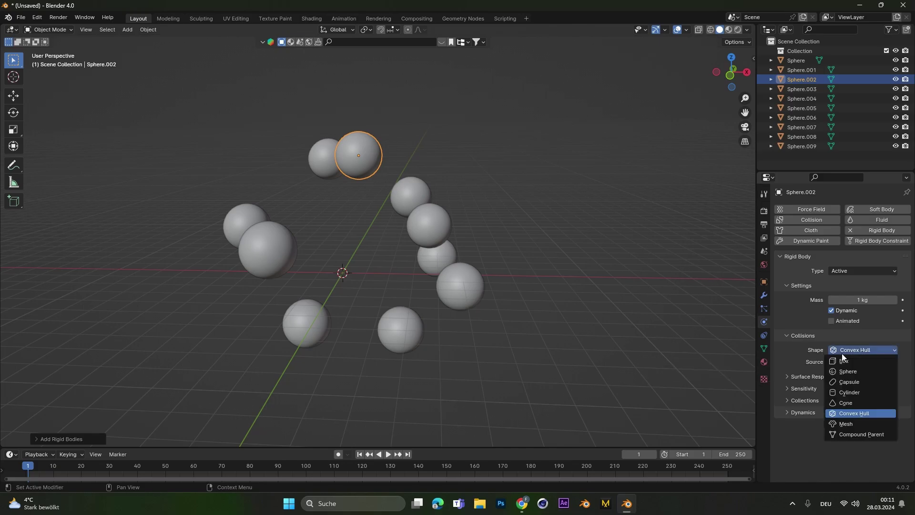
pyautogui.click(841, 425)
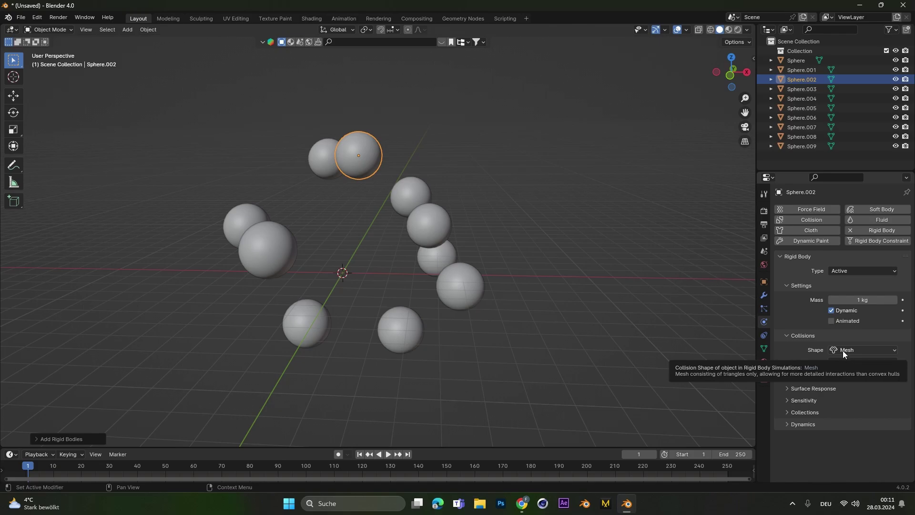
pyautogui.click(811, 388)
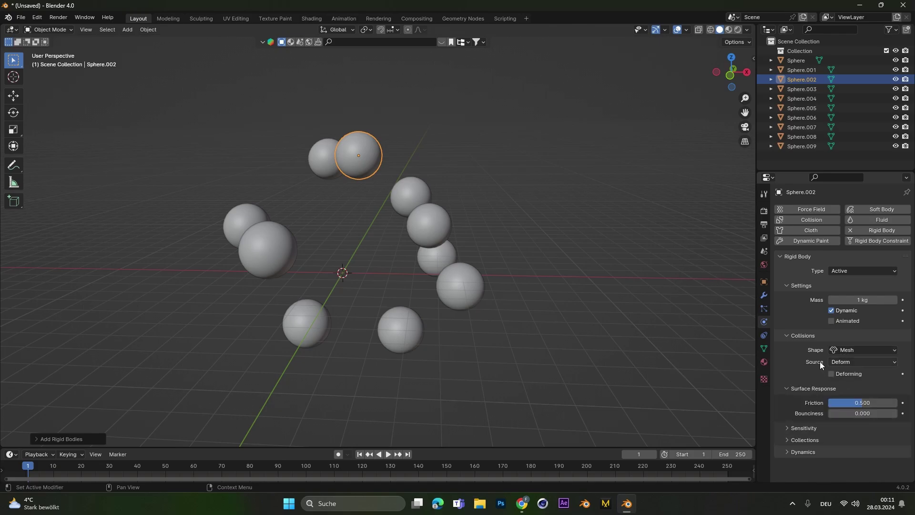
pyautogui.moveTo(860, 402); pyautogui.dragTo(881, 414)
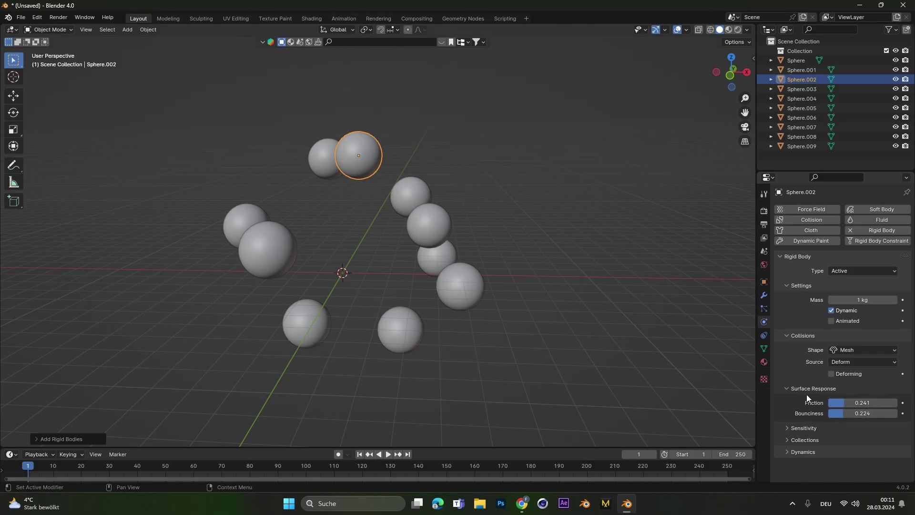
# - Set Sphere.002's Sensitivity margin to 0.005 m in its rigid-body settings
pyautogui.click(806, 428)
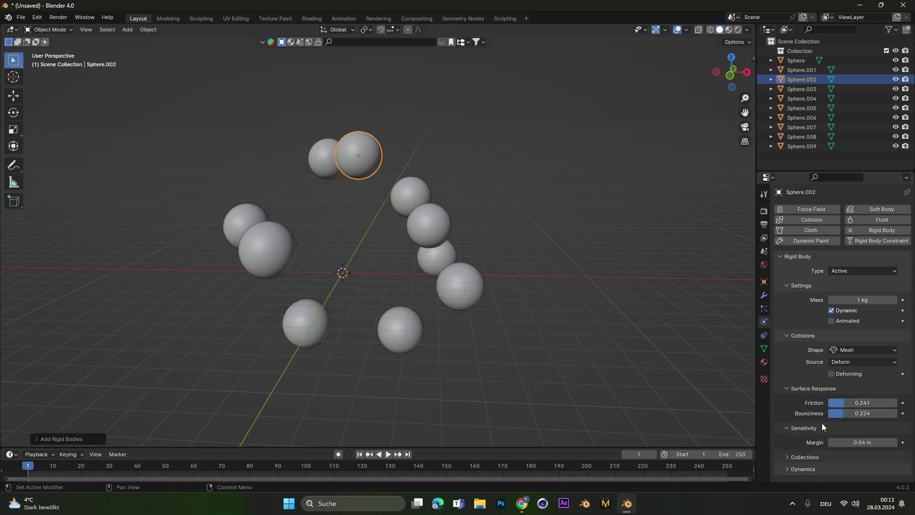
pyautogui.click(858, 443)
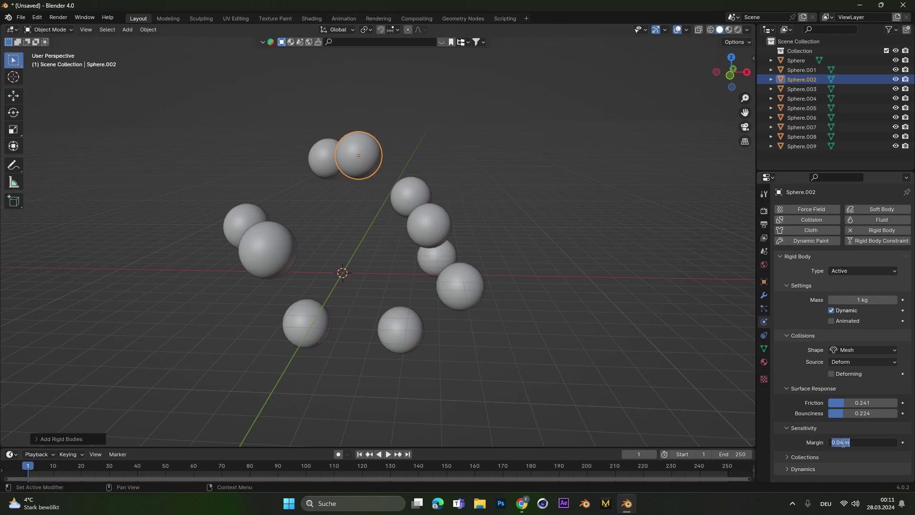
pyautogui.write('0.005')
pyautogui.press('Return')
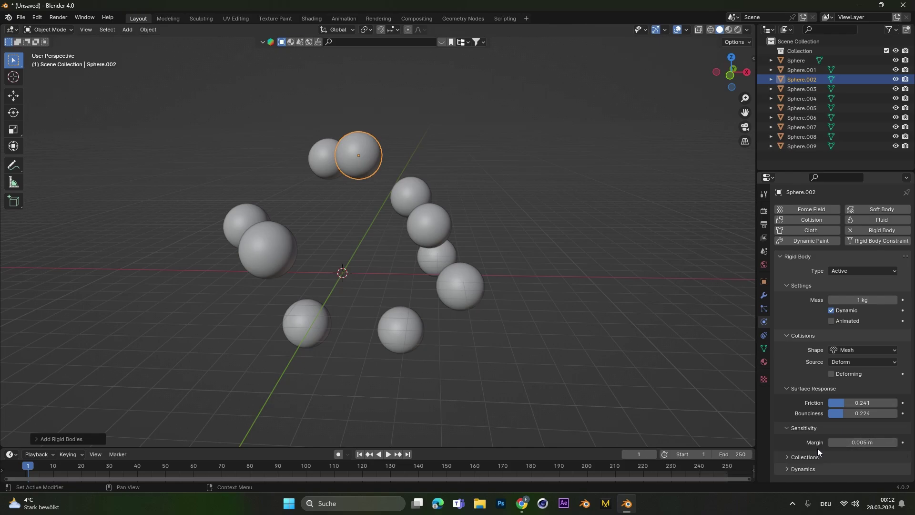
pyautogui.click(802, 469)
pyautogui.scroll(-2, 799, 460)
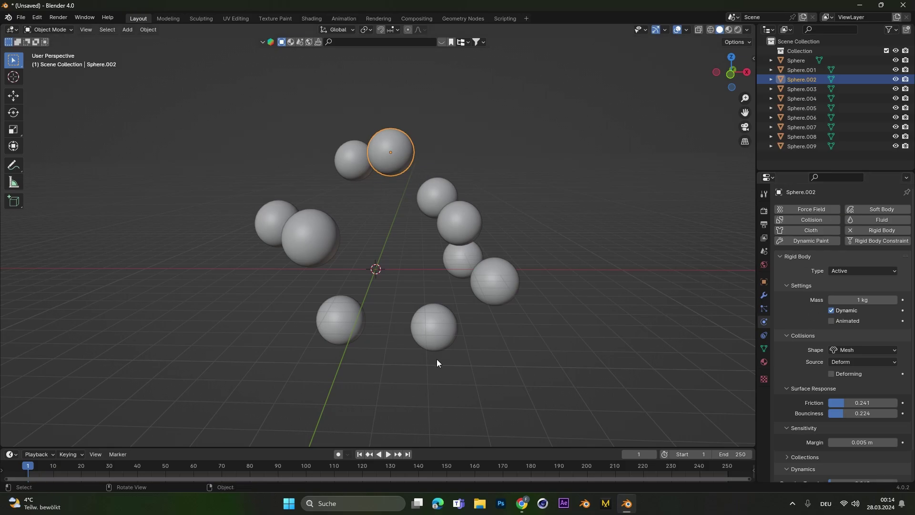
# - Box-select all ten spheres and copy Sphere.002's rigid-body settings to them
pyautogui.moveTo(580, 403); pyautogui.dragTo(144, 117)
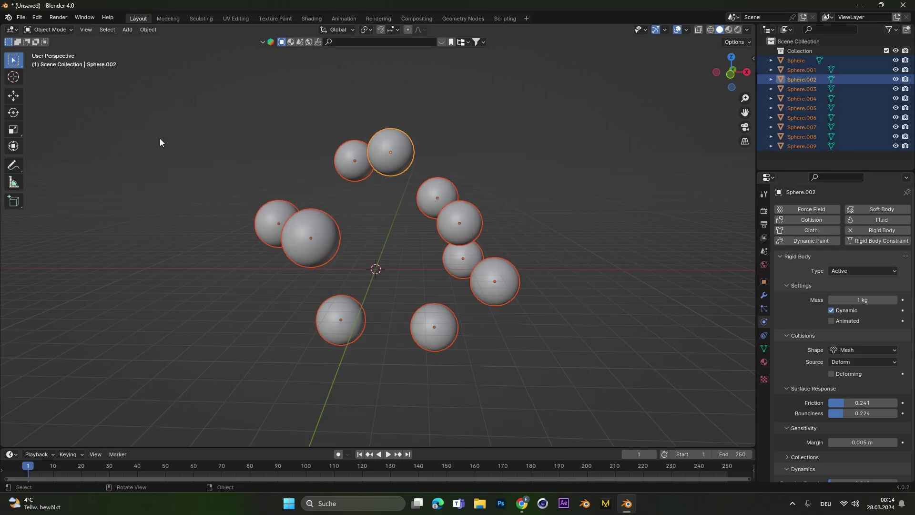
pyautogui.click(148, 30)
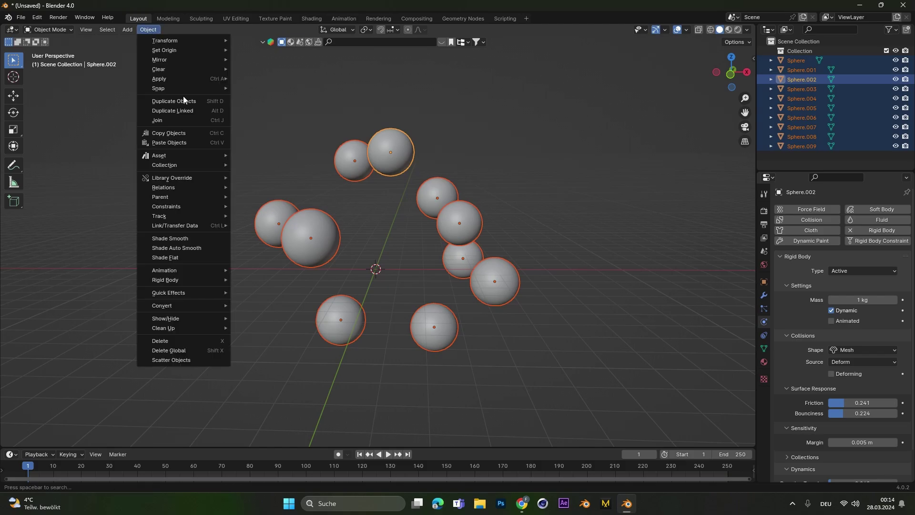
pyautogui.moveTo(185, 280)
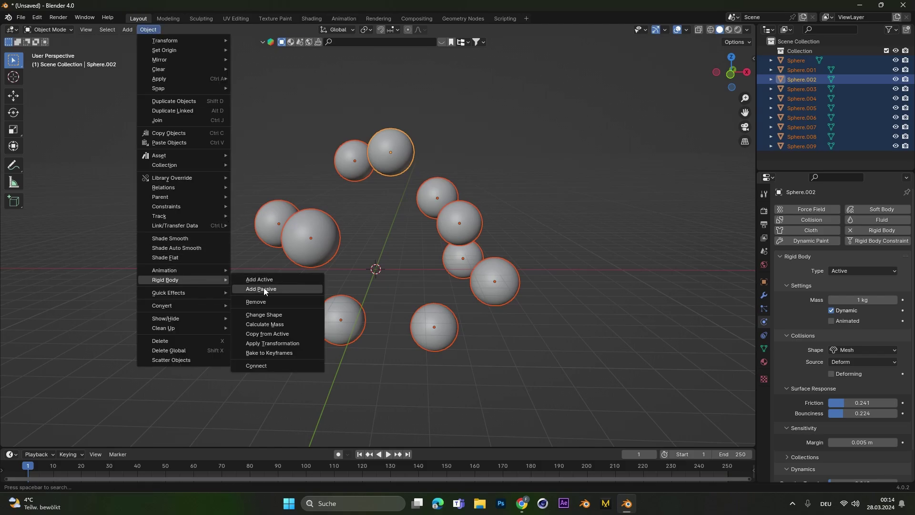
pyautogui.click(282, 334)
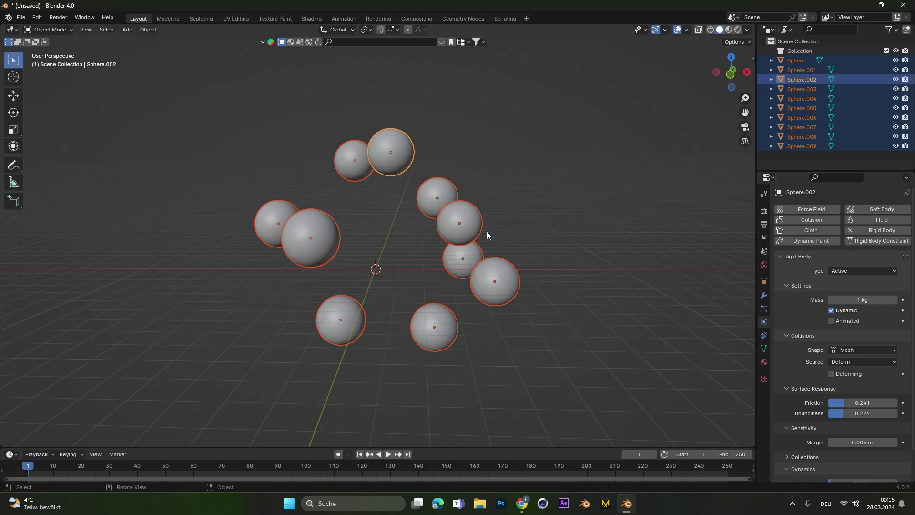
# - Inspect each sphere's rigid-body settings, then play the simulation from an enlarged timeline
pyautogui.click(468, 214)
pyautogui.click(506, 286)
pyautogui.click(450, 322)
pyautogui.click(332, 320)
pyautogui.click(320, 247)
pyautogui.click(290, 230)
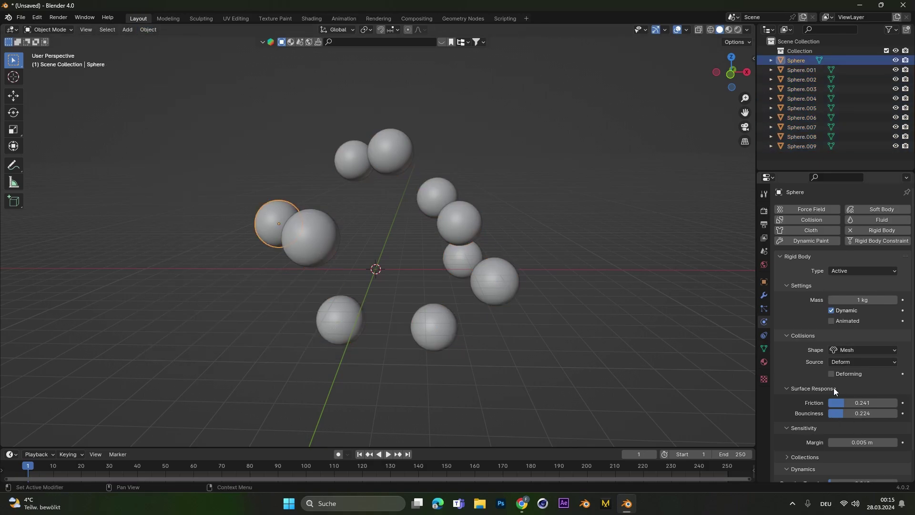
pyautogui.scroll(-2, 853, 405)
pyautogui.click(477, 229)
pyautogui.click(435, 187)
pyautogui.click(491, 277)
pyautogui.click(472, 252)
pyautogui.click(457, 210)
pyautogui.click(360, 157)
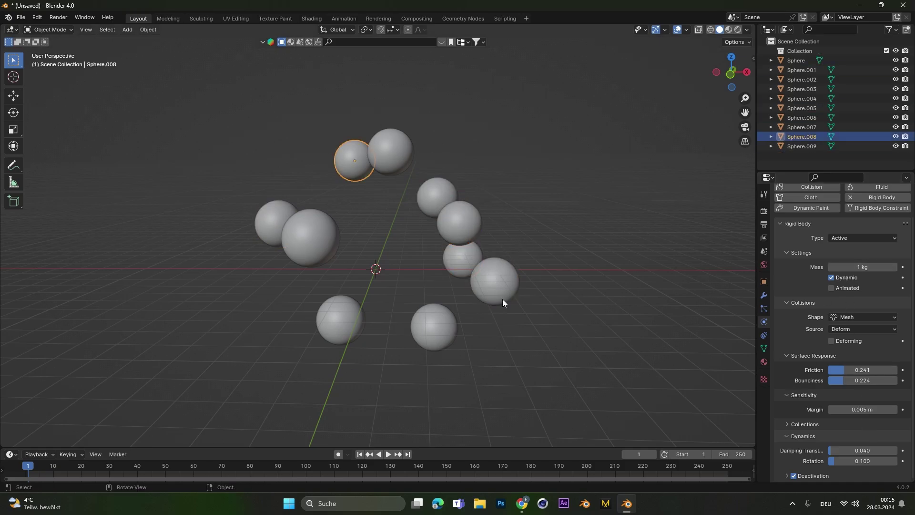
pyautogui.click(434, 328)
pyautogui.moveTo(406, 448); pyautogui.dragTo(406, 393)
pyautogui.click(390, 400)
# - Set the Rigid Body World's Gravity field weight to 0.000 and replay to test
pyautogui.press('Escape')
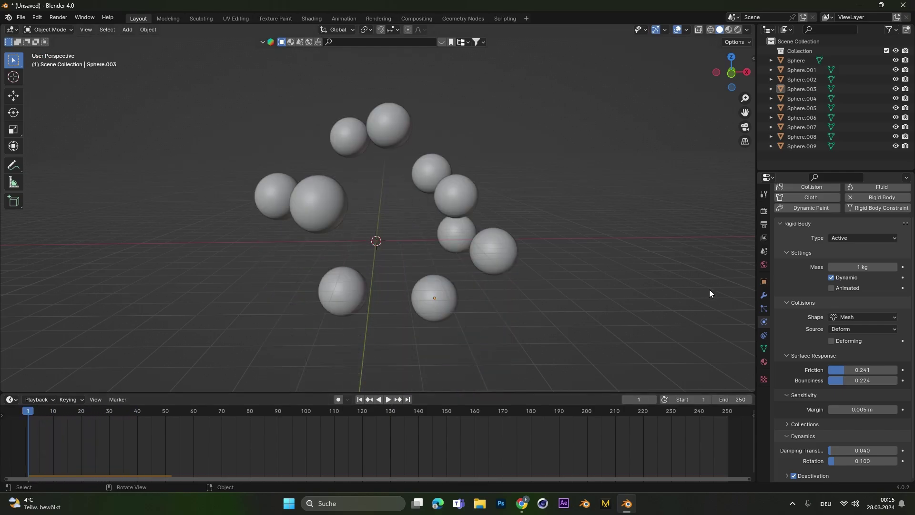
pyautogui.click(764, 251)
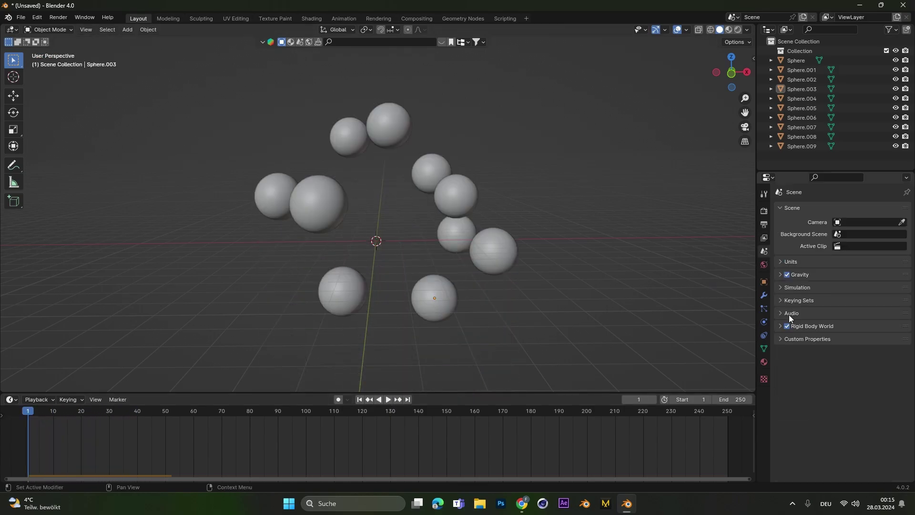
pyautogui.click(805, 328)
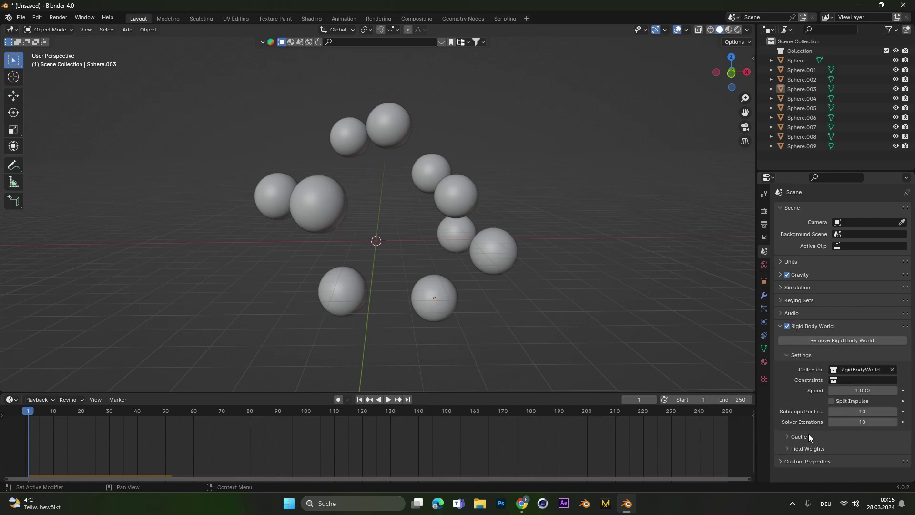
pyautogui.click(793, 449)
pyautogui.scroll(-4, 796, 445)
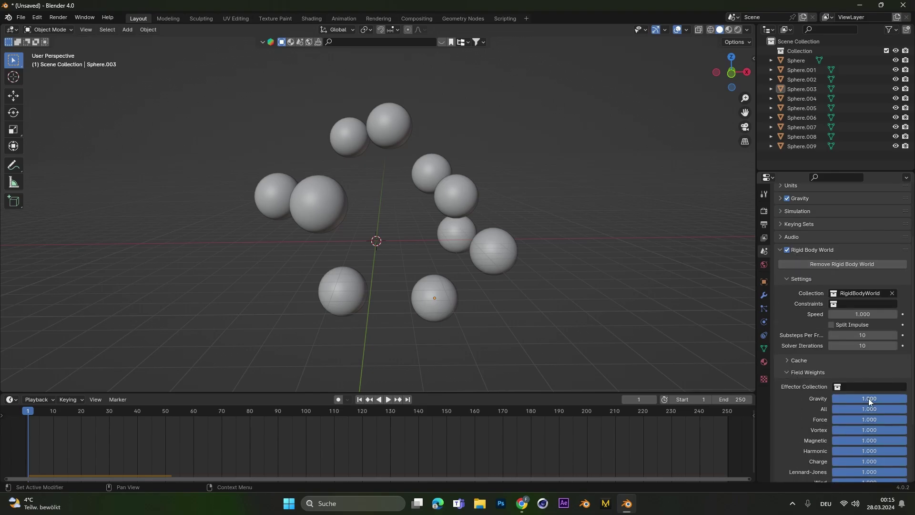
pyautogui.moveTo(879, 399); pyautogui.dragTo(831, 398)
pyautogui.click(388, 399)
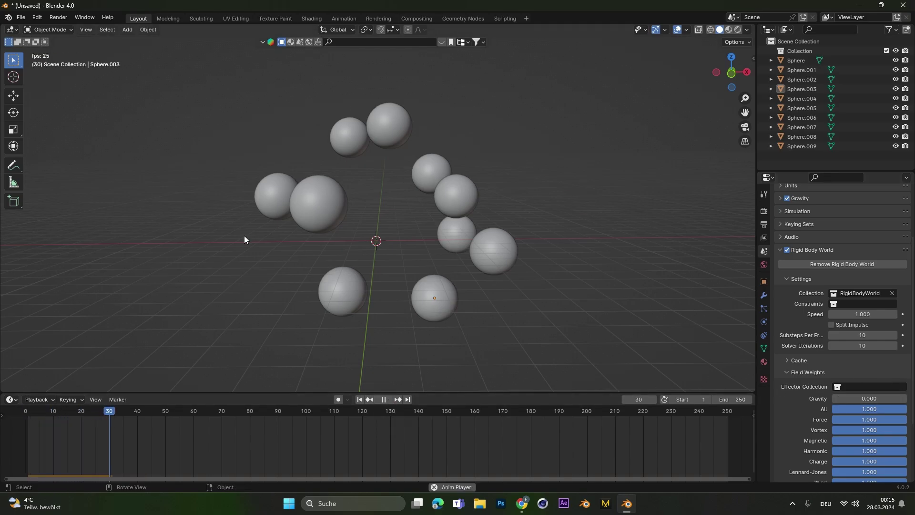
# - Add a Force field at the origin, scale it up and apply its scale
pyautogui.press('Escape')
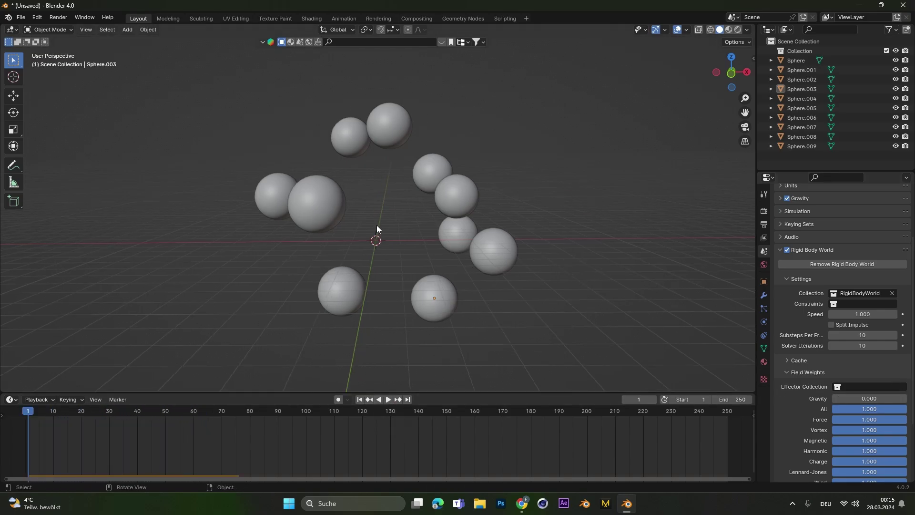
pyautogui.hotkey('shift', 'a')
pyautogui.moveTo(376, 389)
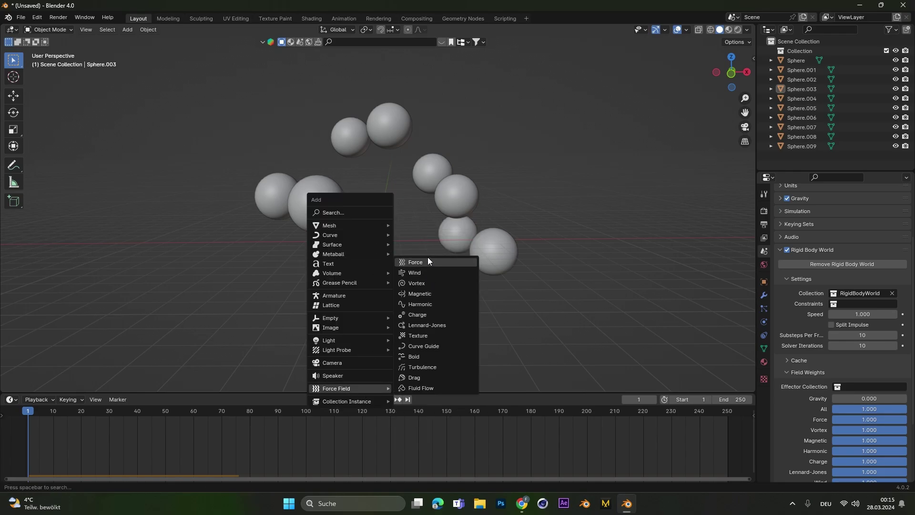
pyautogui.click(428, 261)
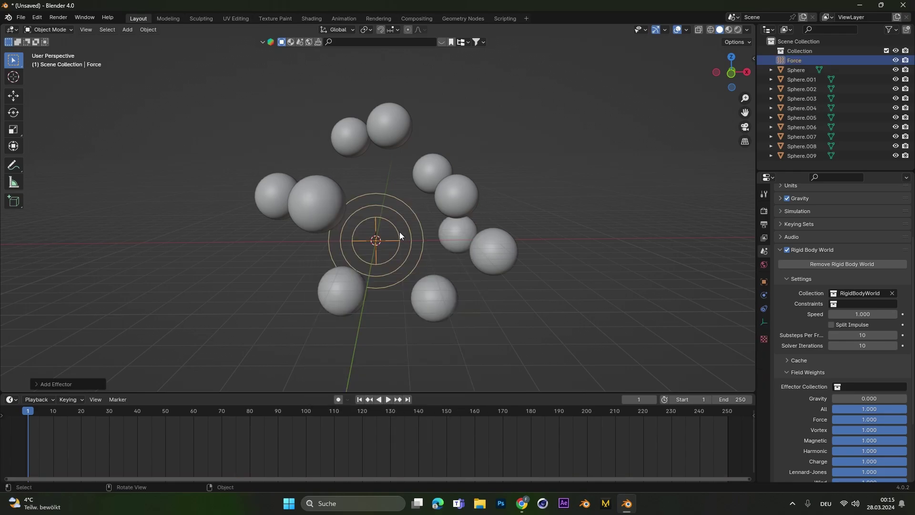
pyautogui.press('s')
pyautogui.click(413, 233)
pyautogui.hotkey('ctrl', 'a')
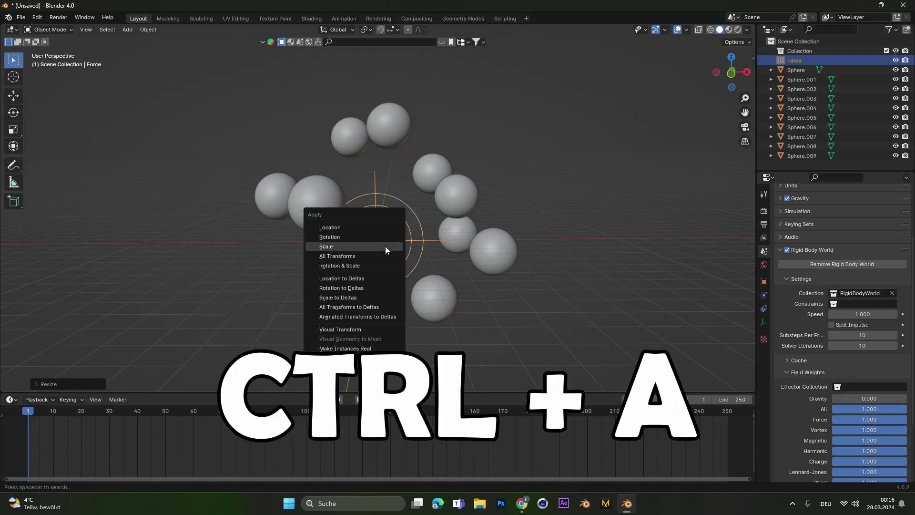
pyautogui.click(338, 247)
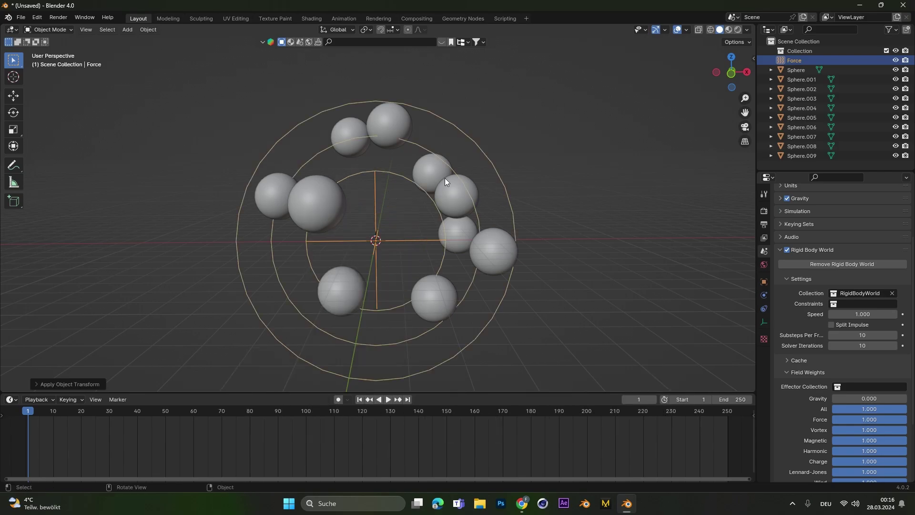
# - Set the Force field's Strength to -10 and play to preview the attraction
pyautogui.click(765, 295)
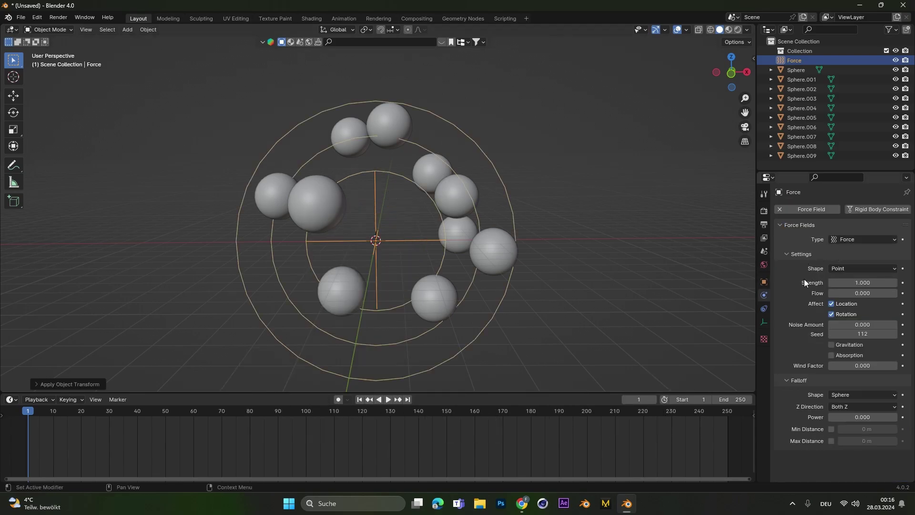
pyautogui.click(848, 282)
pyautogui.write('-10')
pyautogui.press('Return')
pyautogui.click(389, 400)
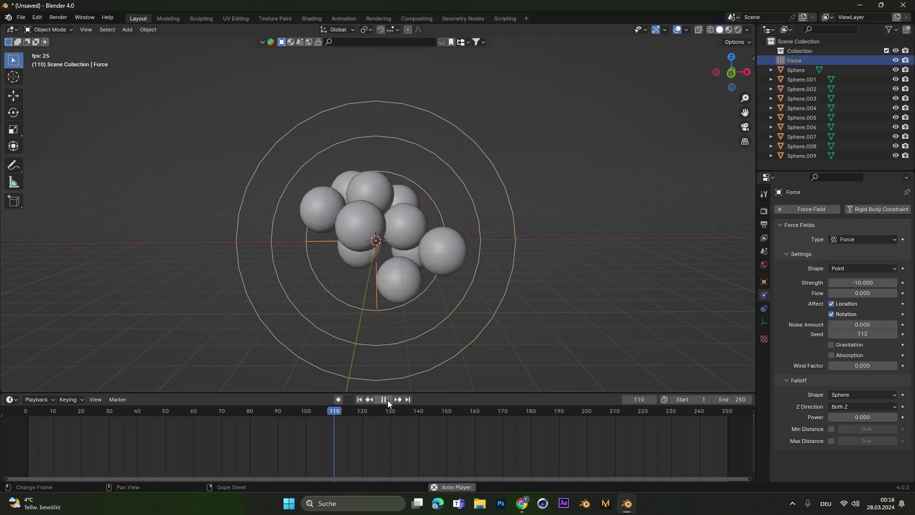
# - Try a Force Strength of -50, play it, then rewind to frame 1
pyautogui.press('Escape')
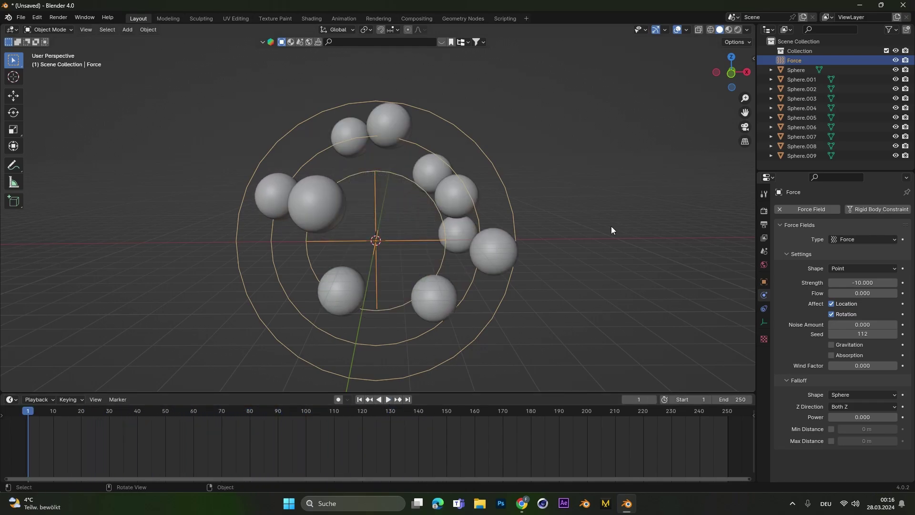
pyautogui.click(876, 282)
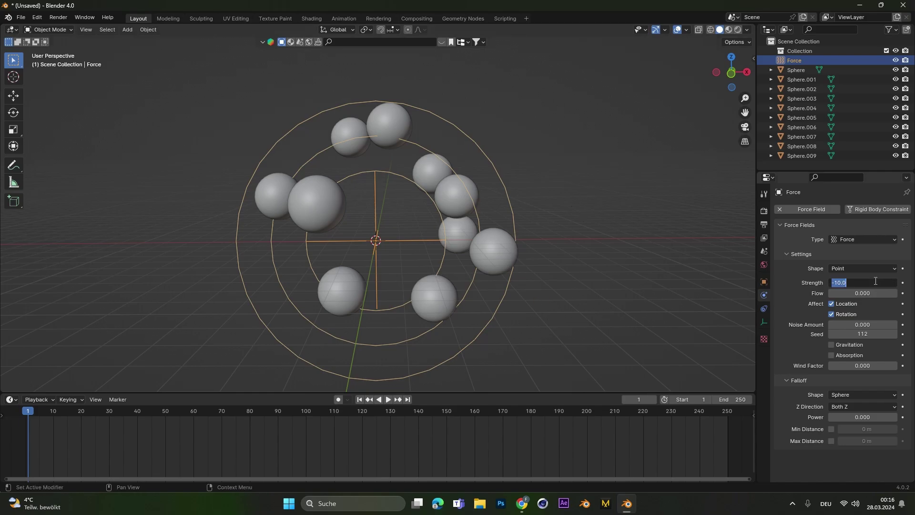
pyautogui.write('-50')
pyautogui.press('Return')
pyautogui.click(388, 399)
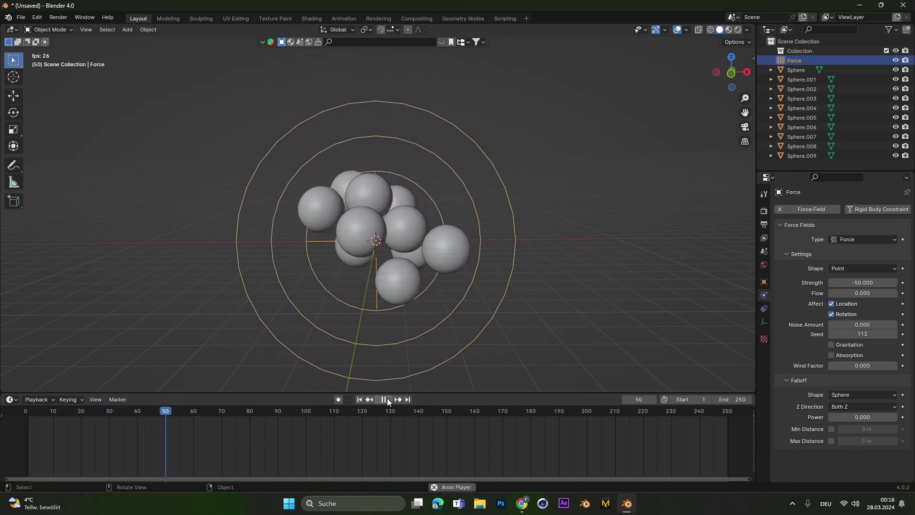
pyautogui.click(387, 400)
pyautogui.click(359, 399)
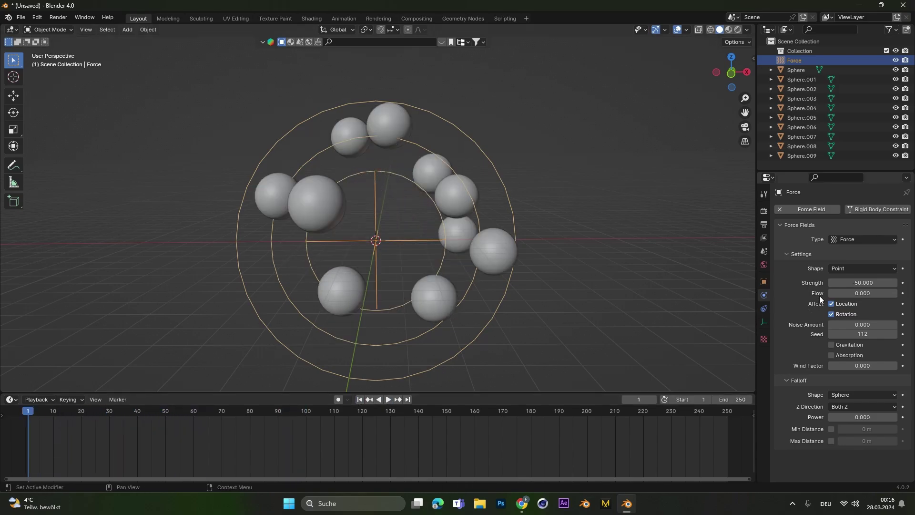
# - Change the Force Strength to -25, replay to frame 89, and return to the first frame
pyautogui.click(842, 284)
pyautogui.write('-25')
pyautogui.press('Return')
pyautogui.click(389, 400)
pyautogui.click(389, 400)
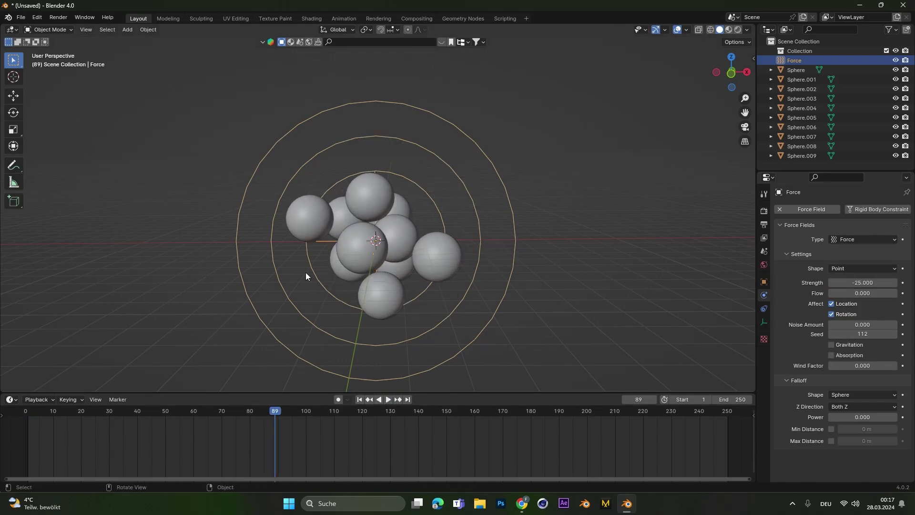
pyautogui.click(360, 400)
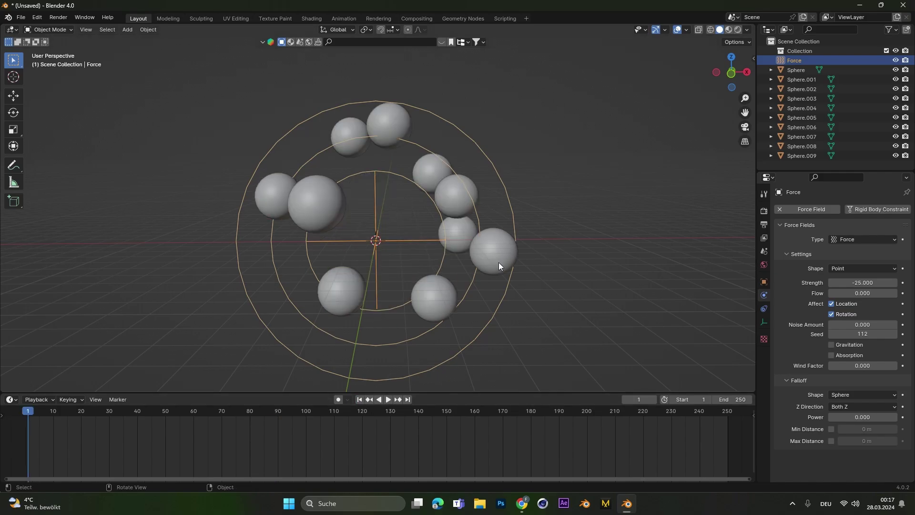
# - Add a Turbulence force field, scale it up and apply its scale
pyautogui.hotkey('shift', 'a')
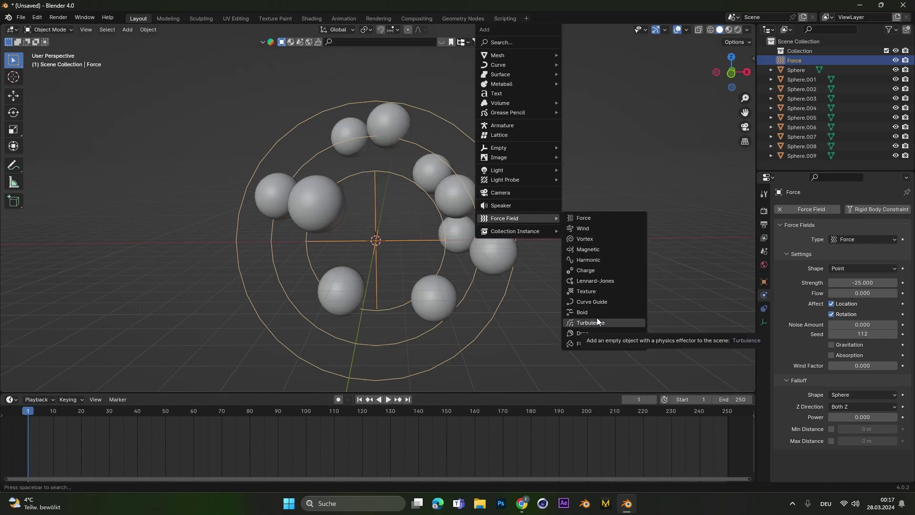
pyautogui.click(602, 320)
pyautogui.press('s')
pyautogui.click(595, 329)
pyautogui.hotkey('ctrl', 'a')
pyautogui.click(462, 267)
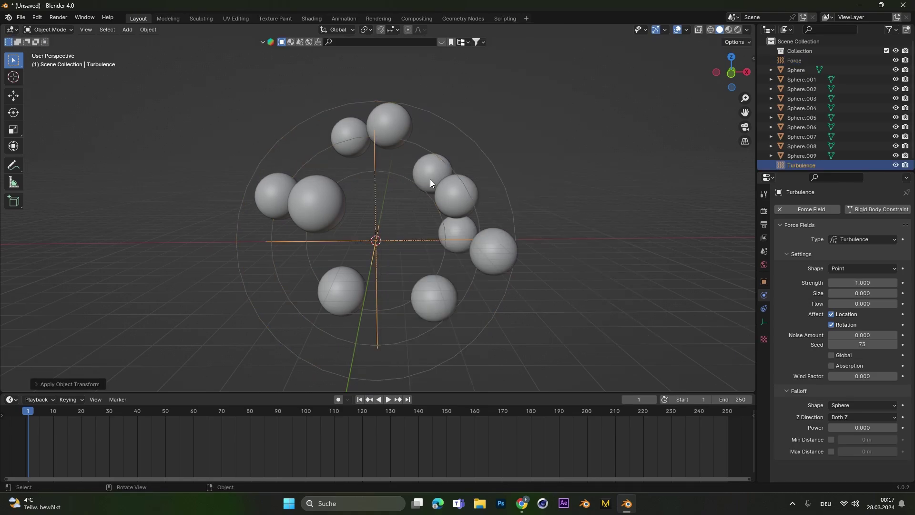
# - Test the Turbulence field at Strength 10 with a playback
pyautogui.click(845, 282)
pyautogui.write('10')
pyautogui.press('Return')
pyautogui.click(388, 402)
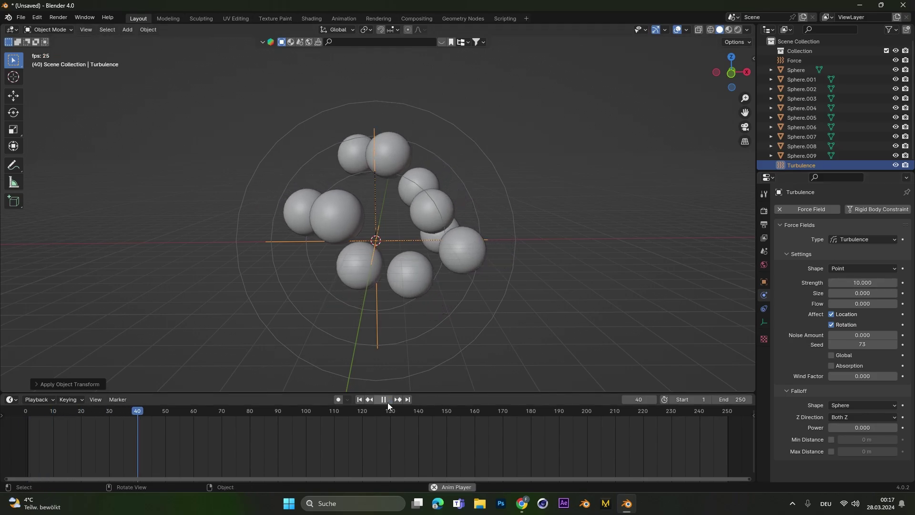
pyautogui.press('Escape')
# - Test a stronger Turbulence Strength of 100, then return to the start frame
pyautogui.click(864, 282)
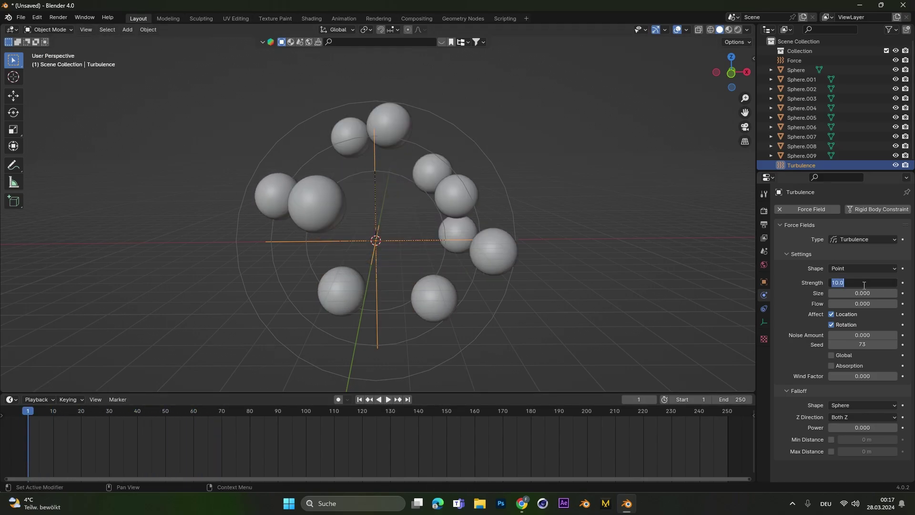
pyautogui.write('100')
pyautogui.press('Return')
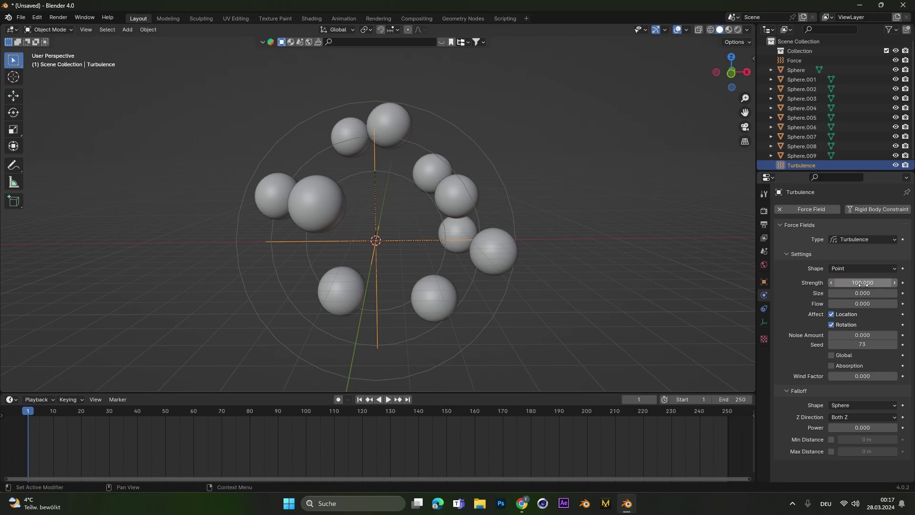
pyautogui.click(387, 401)
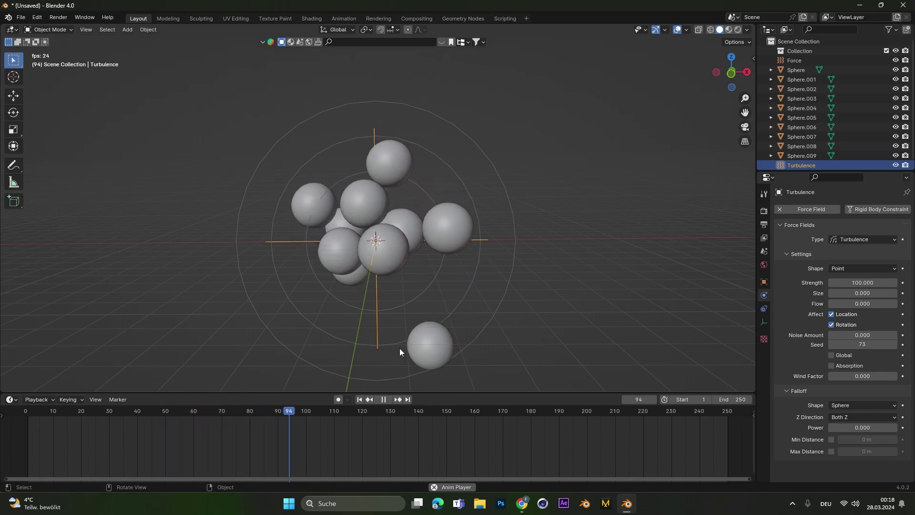
pyautogui.click(385, 399)
pyautogui.click(384, 399)
pyautogui.hotkey('shift', 'Left')
pyautogui.press('space')
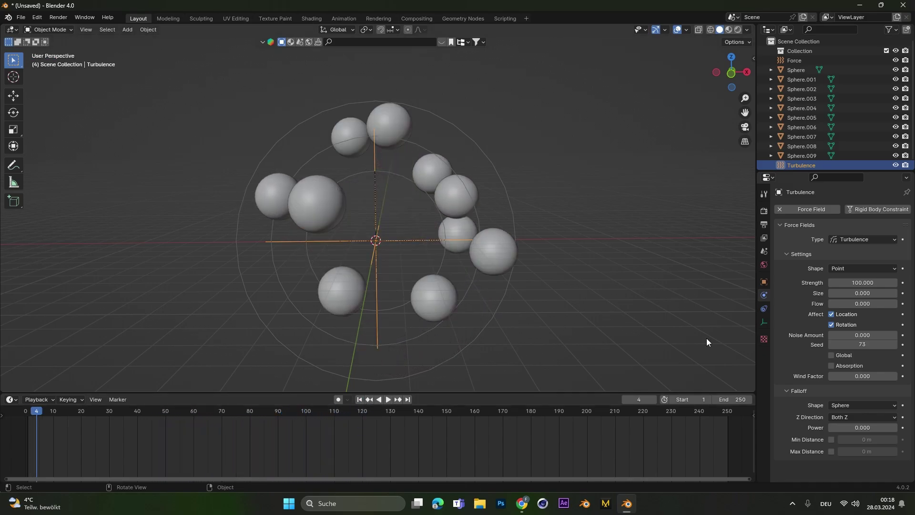
# - Settle on Turbulence Strength 50 and play through to frame 68
pyautogui.click(882, 281)
pyautogui.write('50')
pyautogui.press('Return')
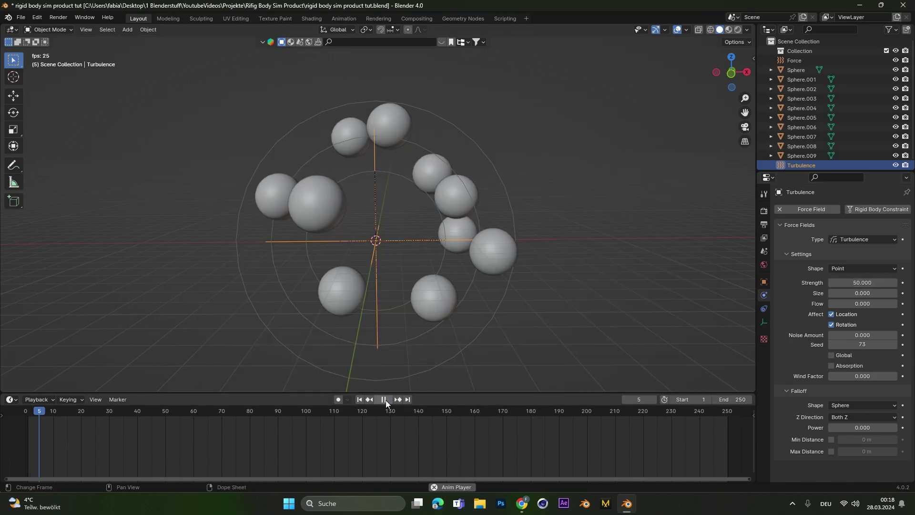
pyautogui.click(385, 400)
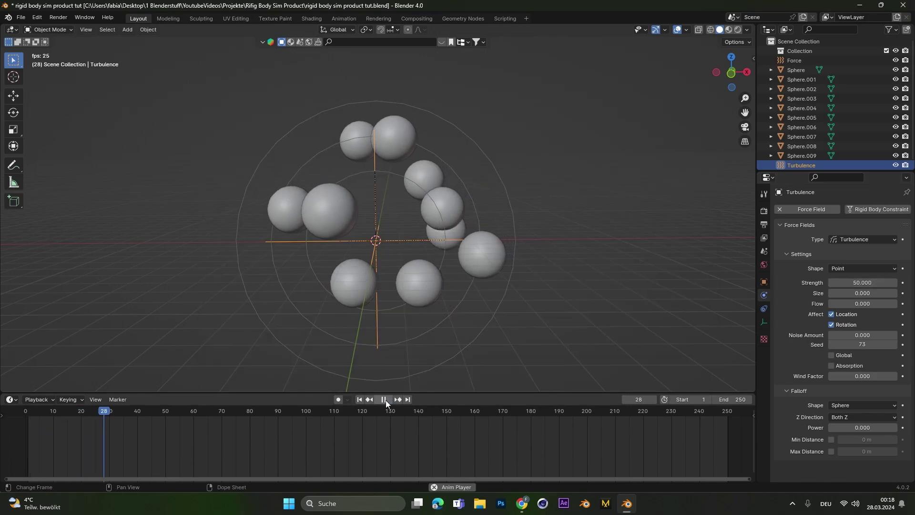
pyautogui.click(385, 400)
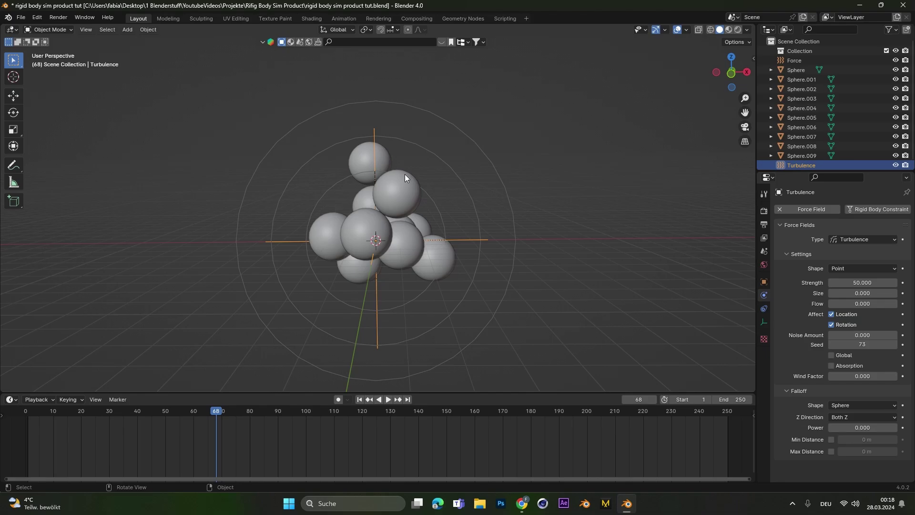
# - Add a Vortex force field, scale it and rotate it 90° about X
pyautogui.hotkey('shift', 'a')
pyautogui.moveTo(390, 213)
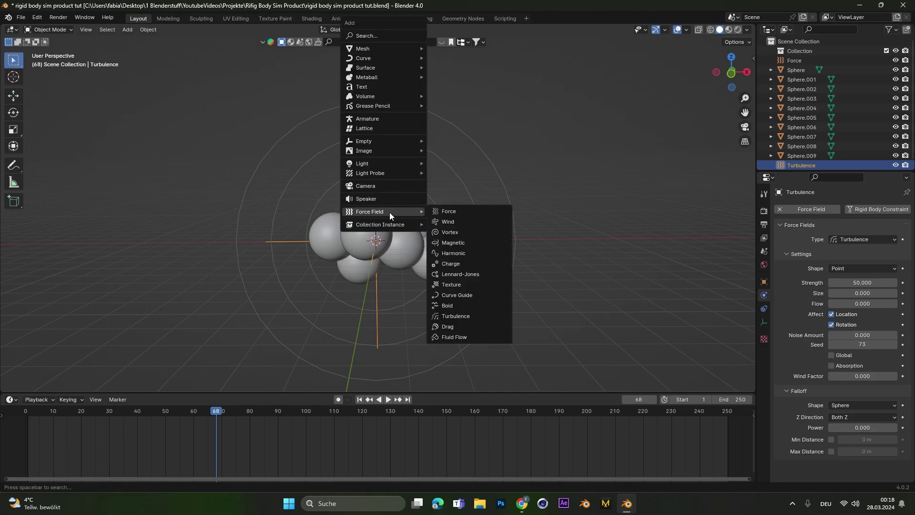
pyautogui.click(457, 231)
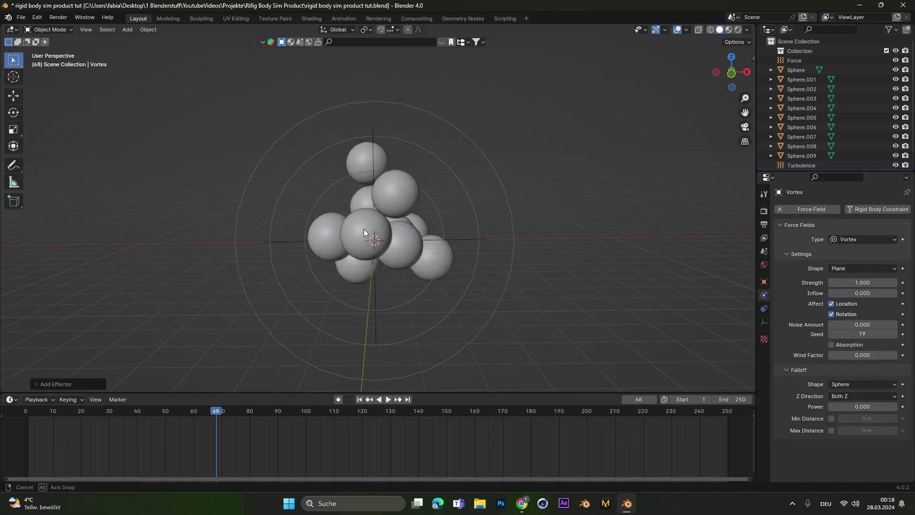
pyautogui.moveTo(367, 230); pyautogui.dragTo(345, 252, button='middle')
pyautogui.press('s')
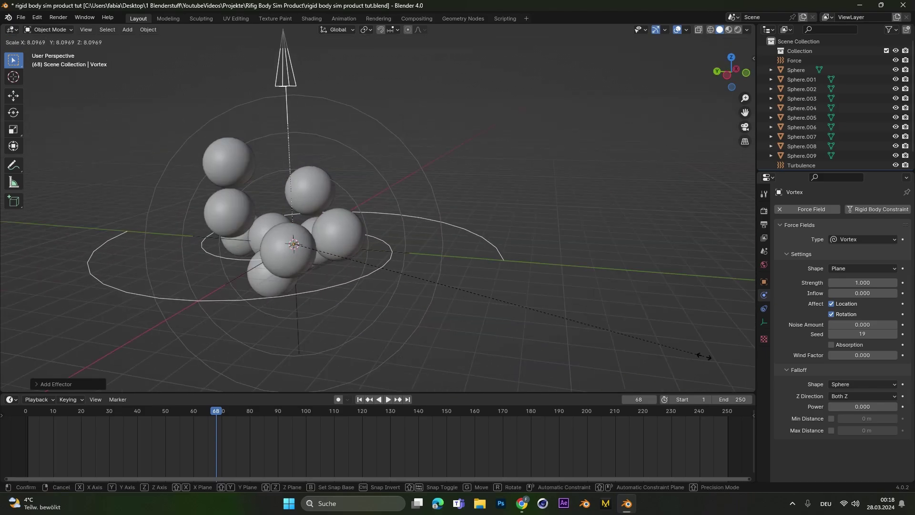
pyautogui.click(704, 356)
pyautogui.write('r90')
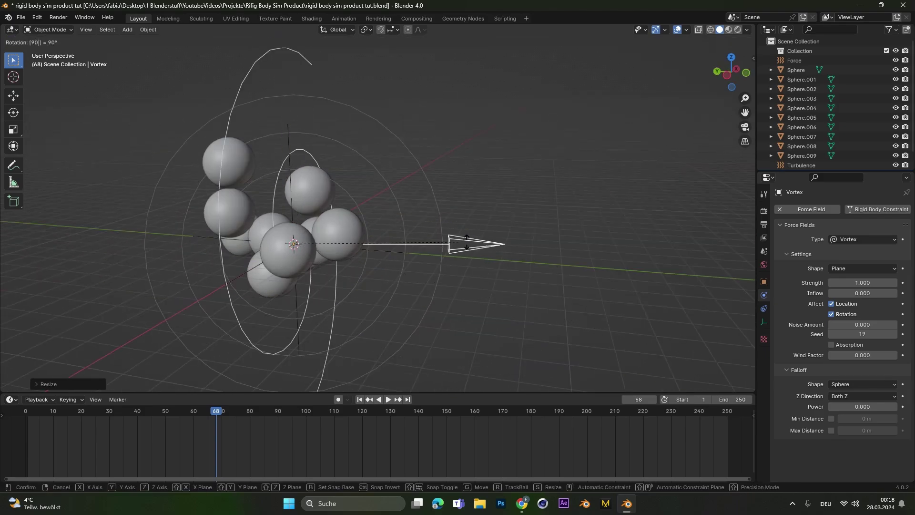
pyautogui.write('x')
pyautogui.press('Return')
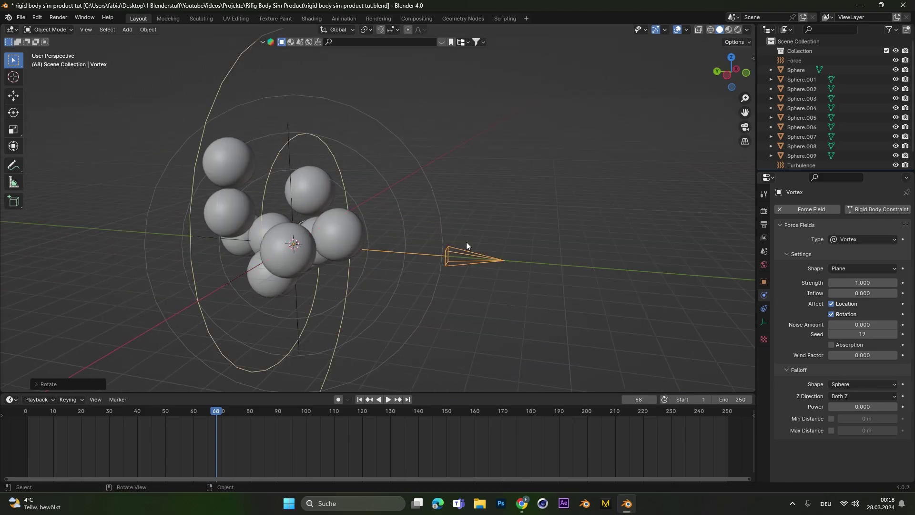
# - Set Vortex Strength to 10 and play to frame 160, watching spheres line up along its axis
pyautogui.moveTo(463, 242); pyautogui.dragTo(316, 184, button='middle')
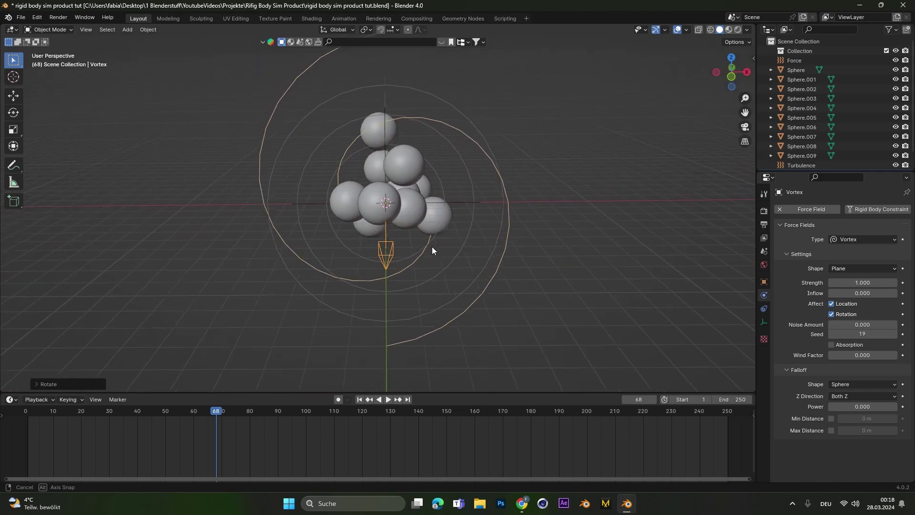
pyautogui.moveTo(433, 249); pyautogui.dragTo(438, 227, button='middle')
pyautogui.hotkey('shift', 'Left')
pyautogui.click(389, 399)
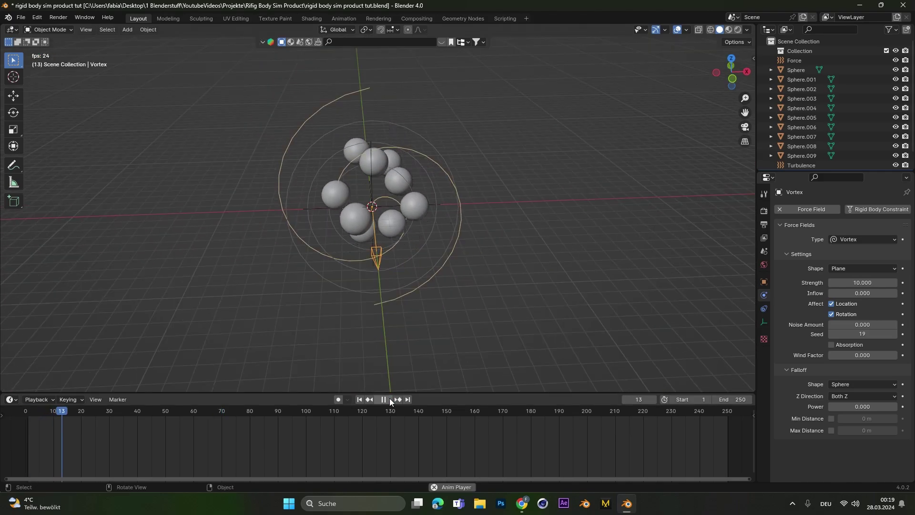
pyautogui.moveTo(393, 310); pyautogui.dragTo(400, 242, button='middle')
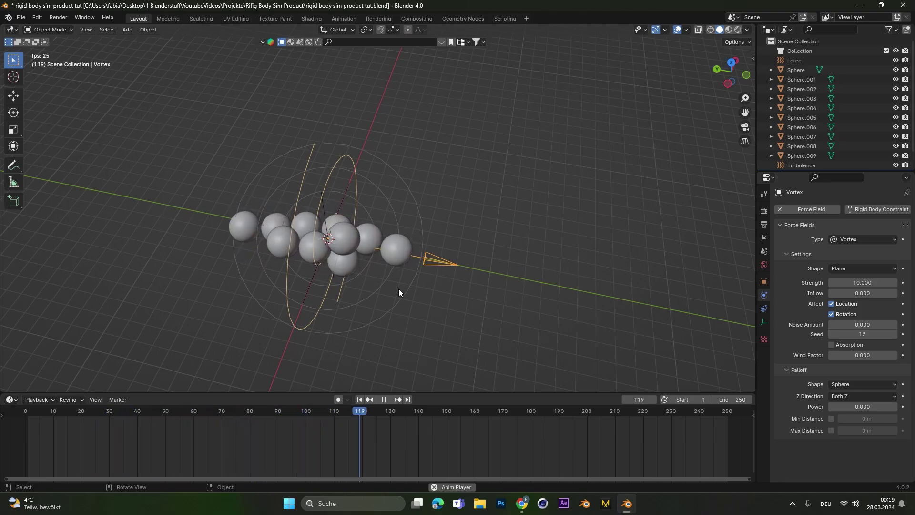
pyautogui.press('space')
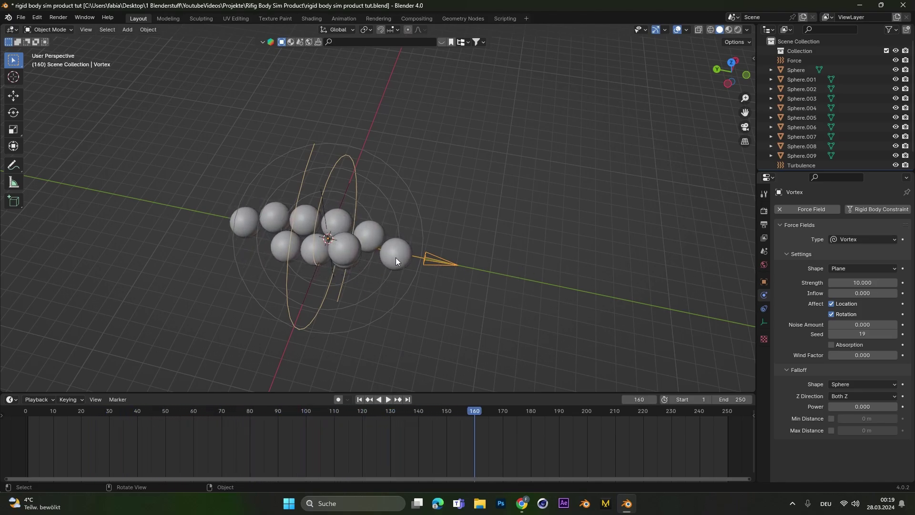
pyautogui.moveTo(397, 258); pyautogui.dragTo(328, 237, button='middle')
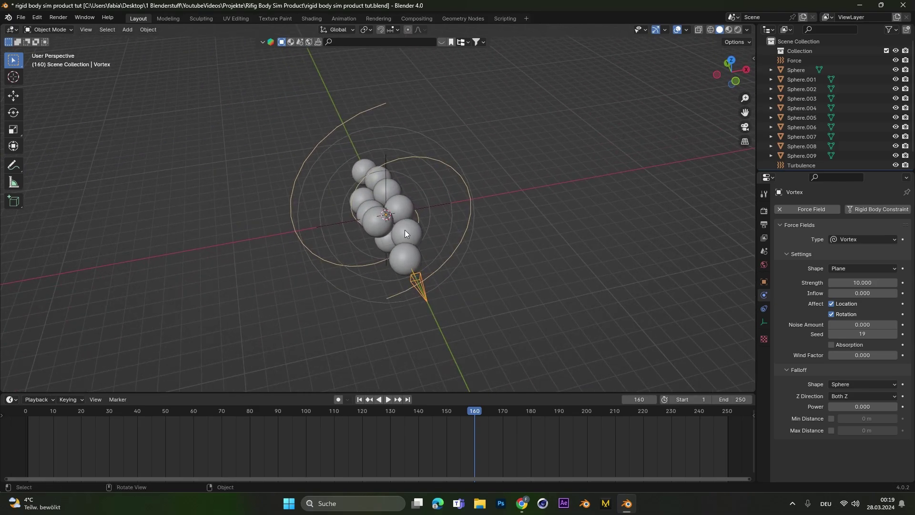
pyautogui.moveTo(405, 234); pyautogui.dragTo(448, 223, button='middle')
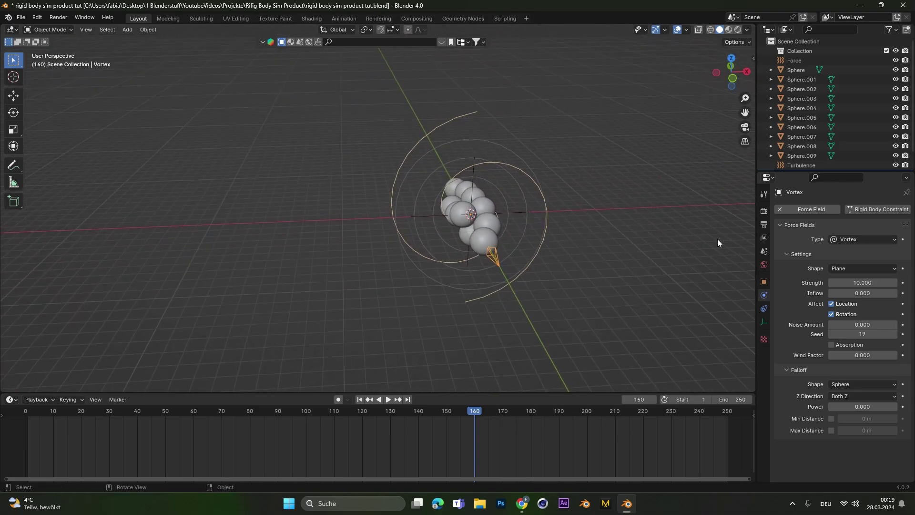
# - Make the vortex field Point-shaped and replay the simulation from the first frame
pyautogui.click(836, 269)
pyautogui.click(840, 277)
pyautogui.click(360, 400)
pyautogui.click(387, 399)
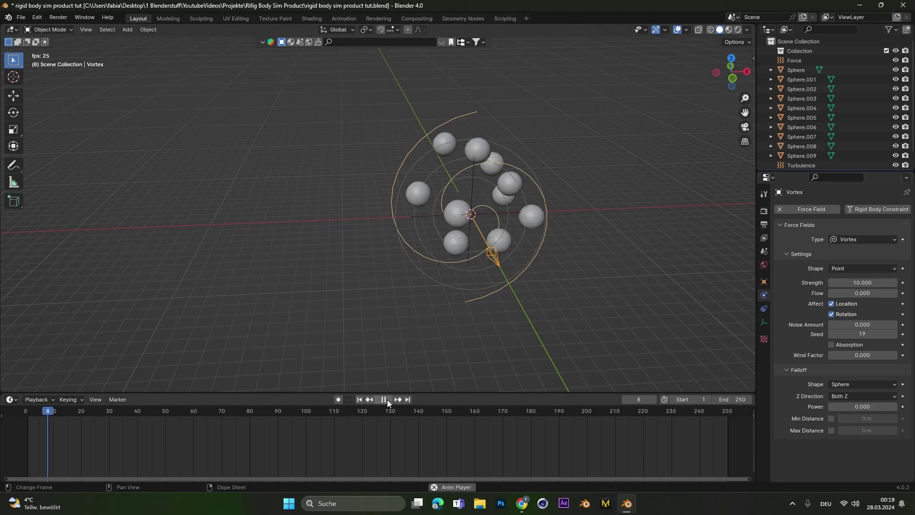
pyautogui.scroll(2, 512, 228)
pyautogui.keyDown('shift'); pyautogui.moveTo(516, 227); pyautogui.dragTo(348, 256, button='middle'); pyautogui.keyUp('shift')
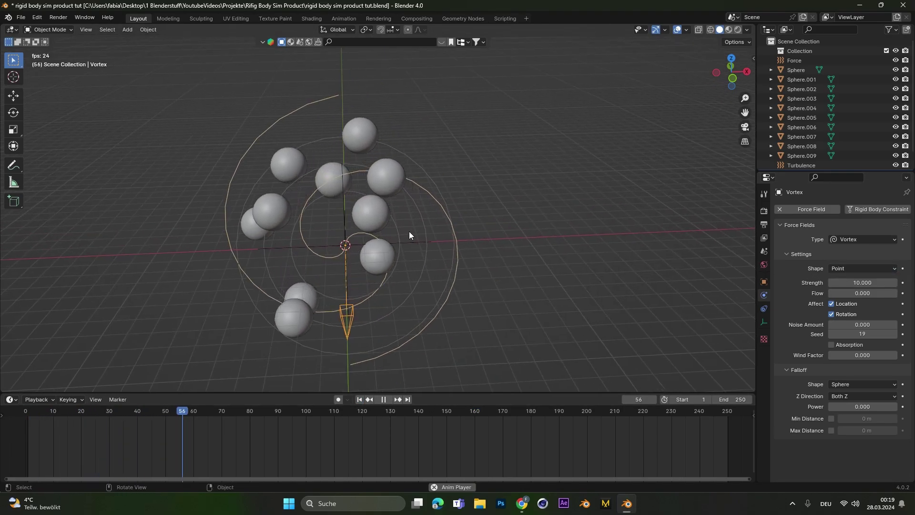
pyautogui.press('space')
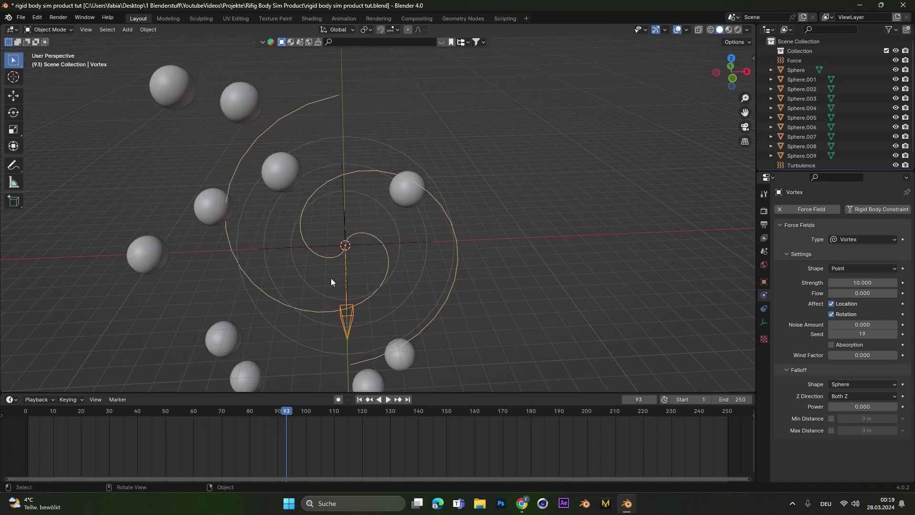
pyautogui.click(360, 400)
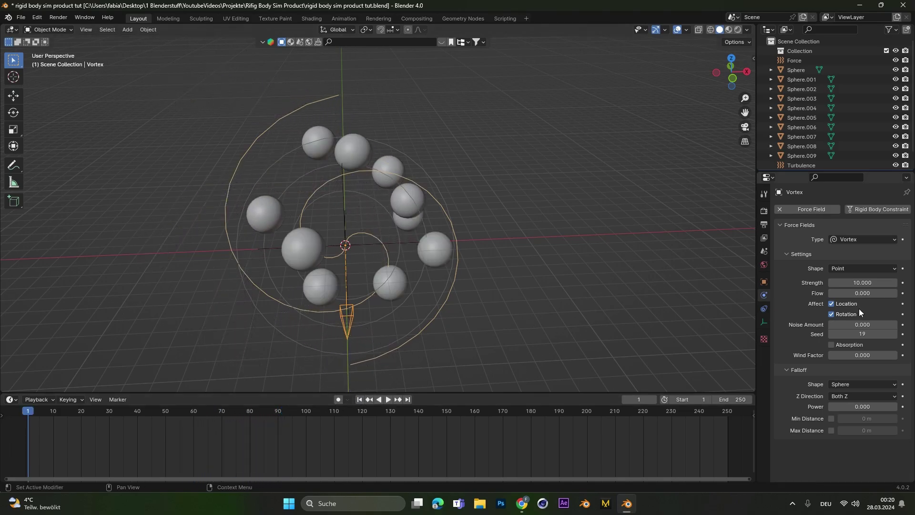
# - Test vortex strengths of 1 and then 3, replaying the simulation after each
pyautogui.click(840, 284)
pyautogui.press('Return')
pyautogui.click(389, 400)
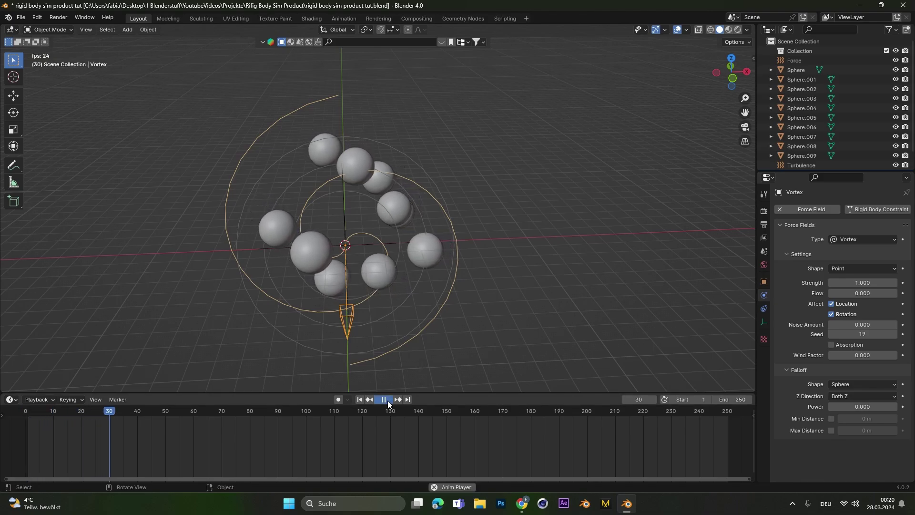
pyautogui.click(388, 401)
pyautogui.moveTo(863, 282); pyautogui.dragTo(805, 293)
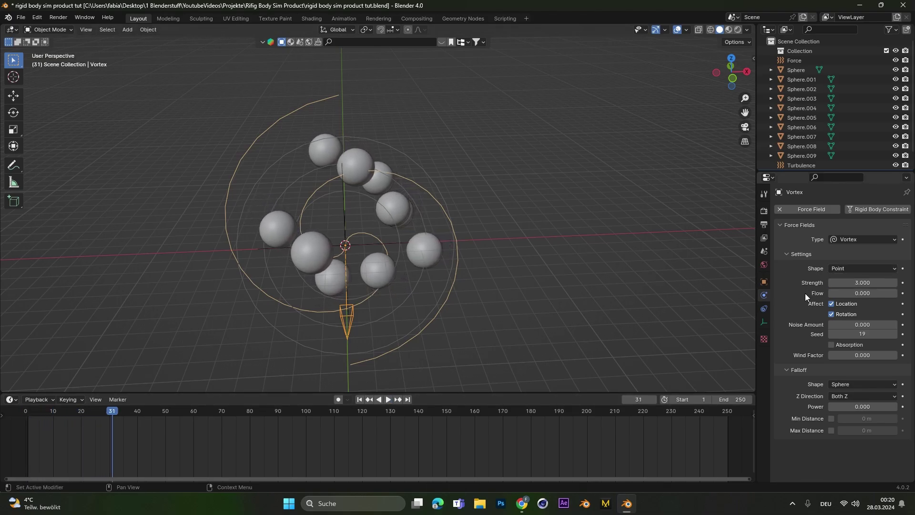
pyautogui.click(359, 400)
pyautogui.click(388, 400)
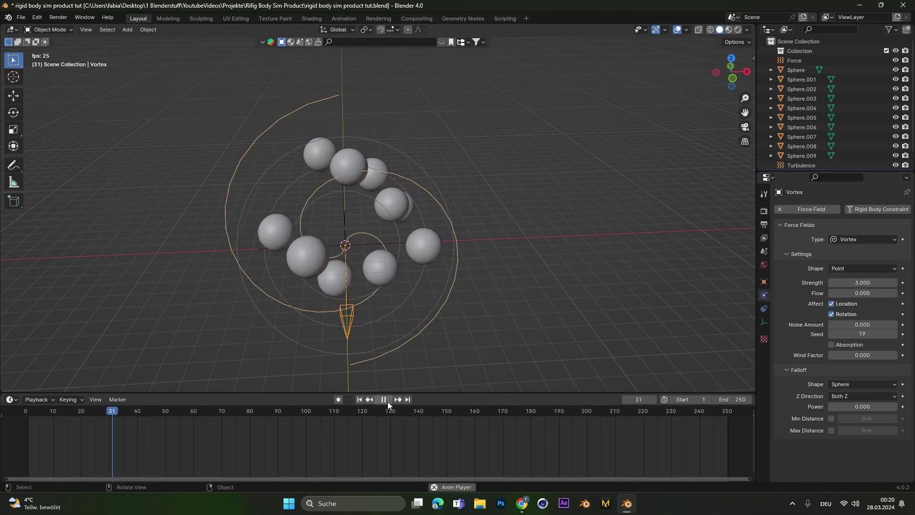
pyautogui.click(385, 399)
# - Set the vortex strength to 2 and replay the simulation from the start
pyautogui.click(849, 284)
pyautogui.write('2')
pyautogui.press('Return')
pyautogui.click(359, 400)
pyautogui.click(388, 399)
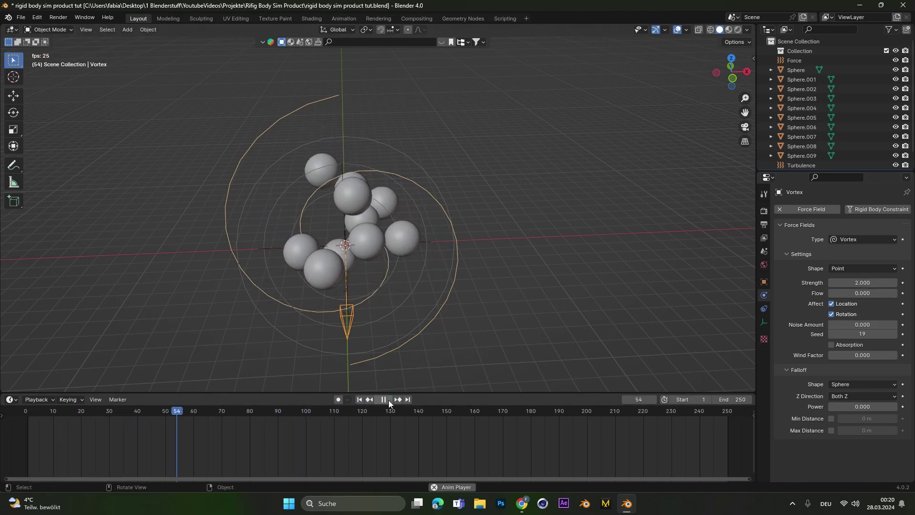
pyautogui.click(388, 399)
pyautogui.click(353, 262)
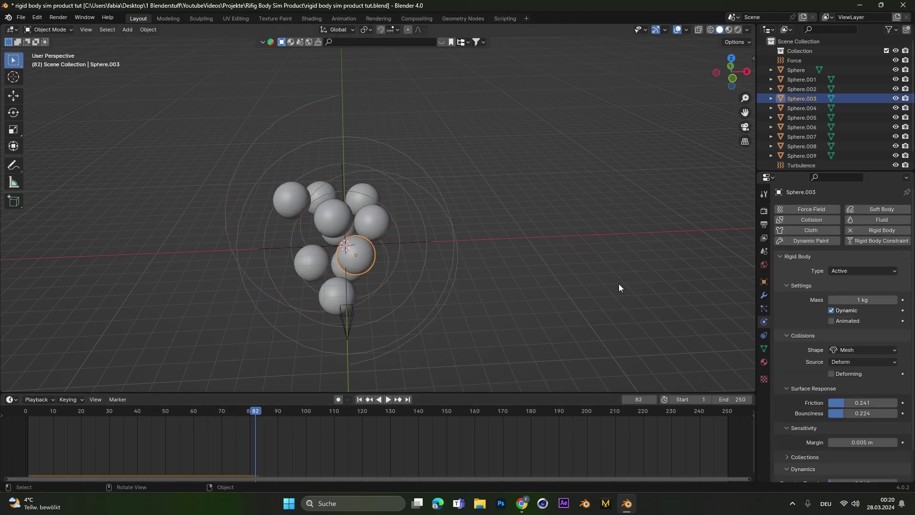
pyautogui.moveTo(406, 290); pyautogui.dragTo(417, 225, button='middle')
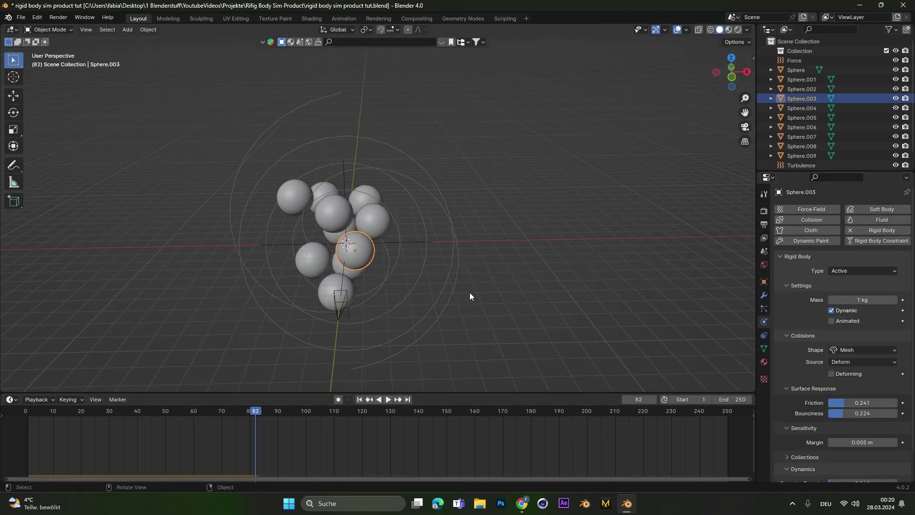
pyautogui.click(408, 242)
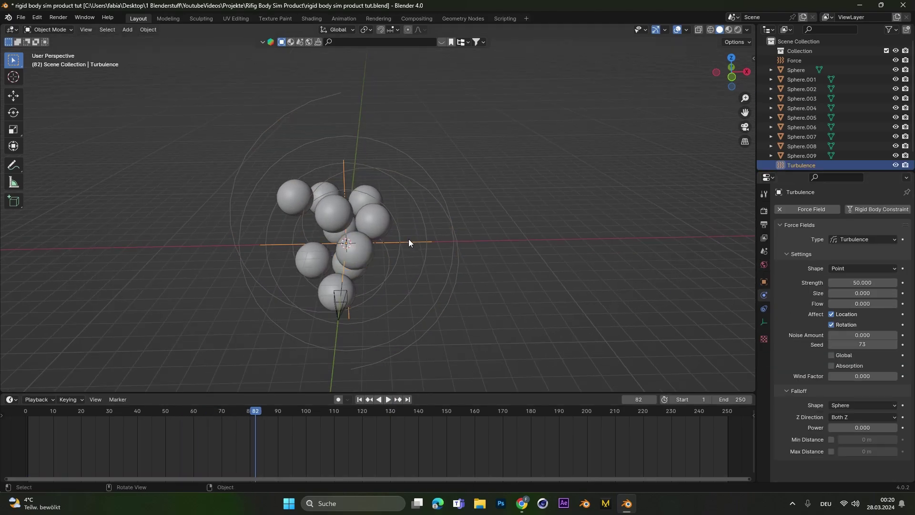
pyautogui.click(400, 213)
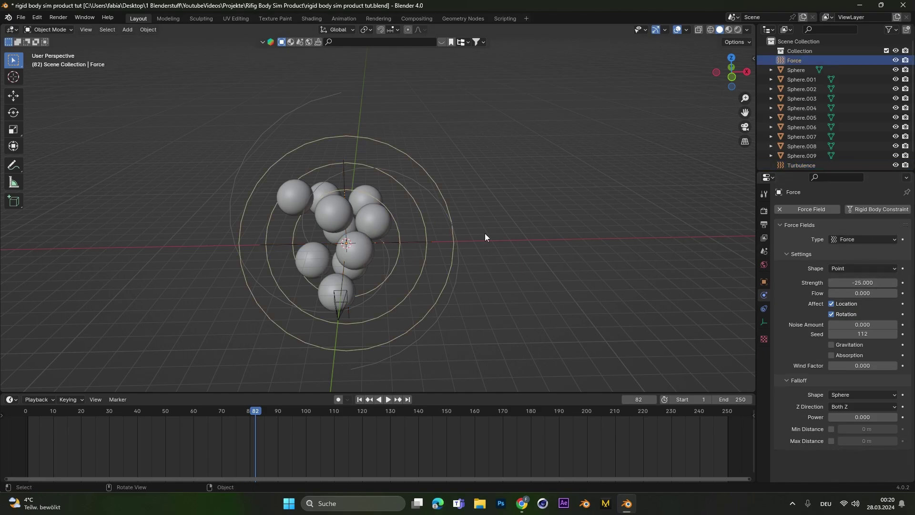
pyautogui.click(359, 400)
pyautogui.click(387, 399)
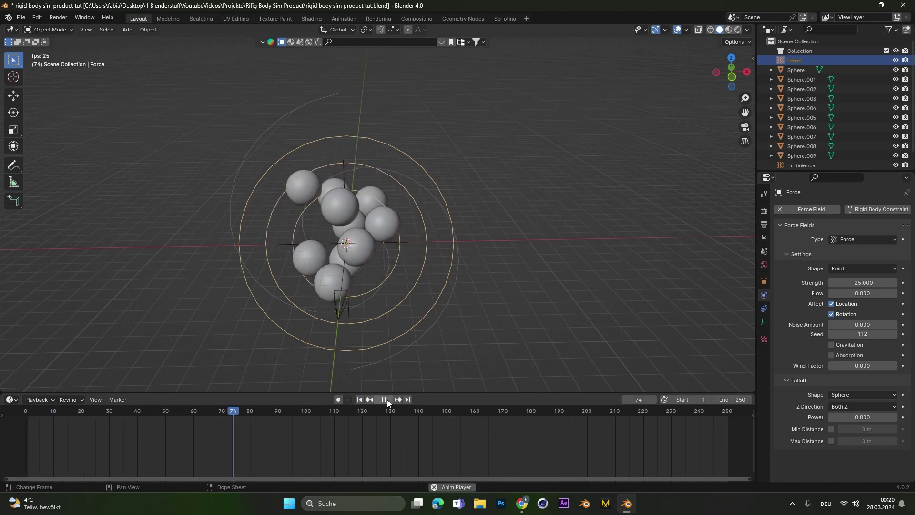
pyautogui.click(388, 399)
pyautogui.scroll(3, 377, 249)
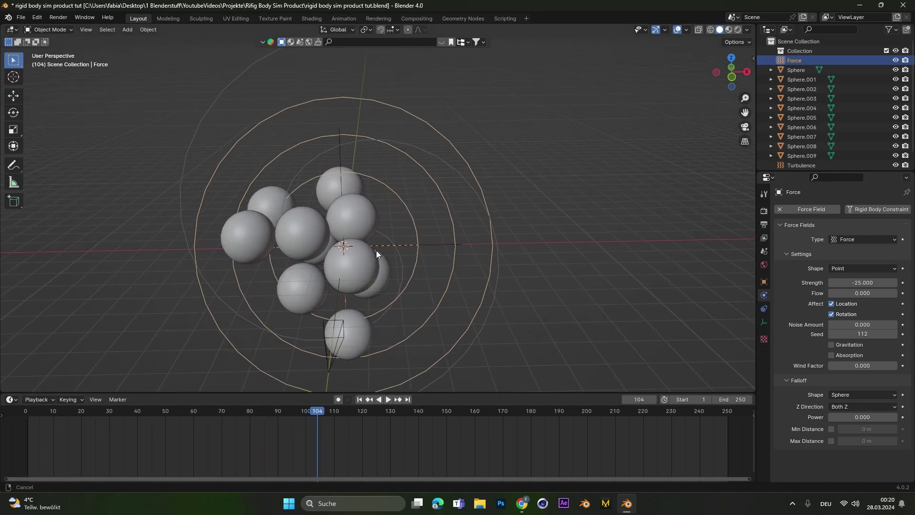
pyautogui.moveTo(376, 249); pyautogui.dragTo(386, 259, button='middle')
pyautogui.scroll(-3, 422, 295)
pyautogui.click(381, 205)
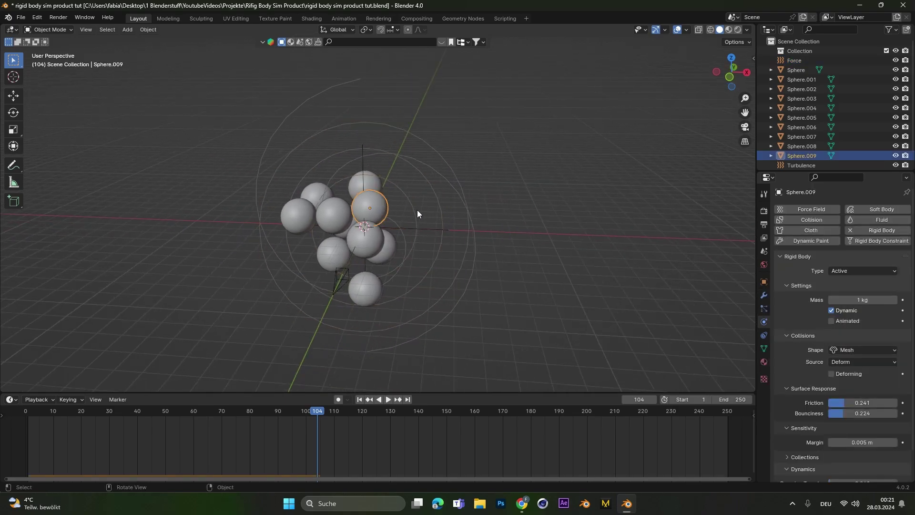
pyautogui.scroll(4, 376, 222)
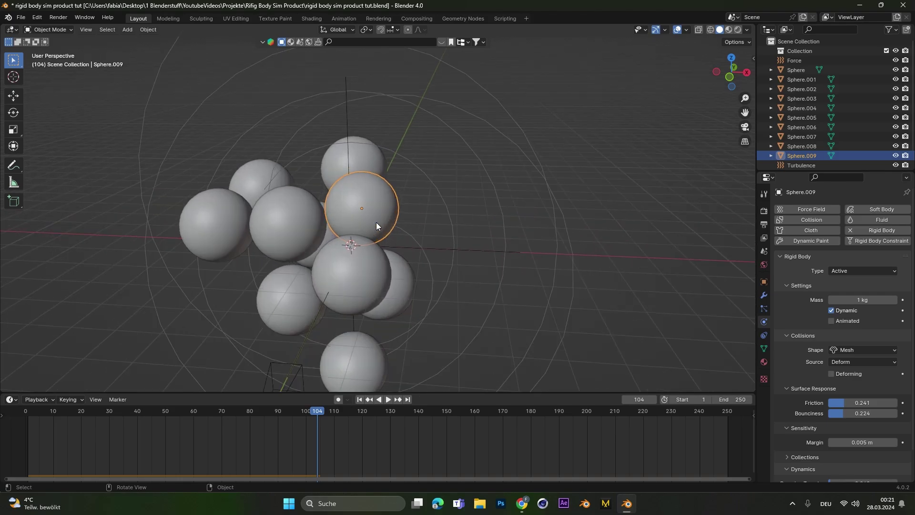
pyautogui.press('Tab')
pyautogui.moveTo(385, 218)
pyautogui.mouseDown(button='middle')
pyautogui.moveTo(368, 221)
pyautogui.moveTo(391, 235)
pyautogui.mouseUp(button='middle')
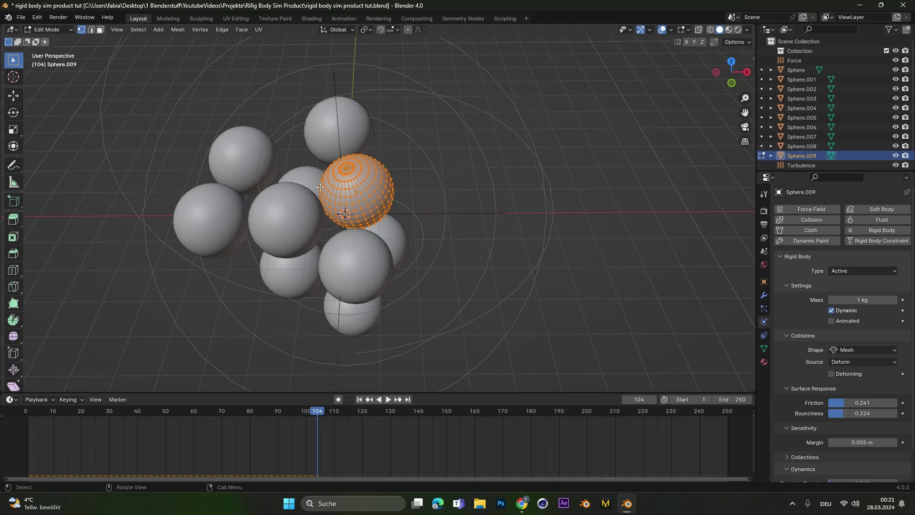
# - Play the simulation to frame 66, then expand the Rigid Body World cache settings
pyautogui.click(387, 373)
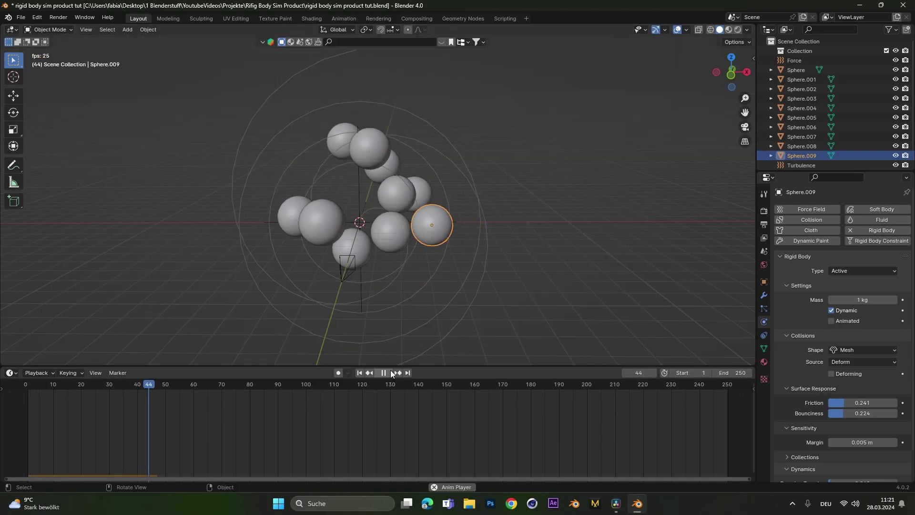
pyautogui.click(384, 373)
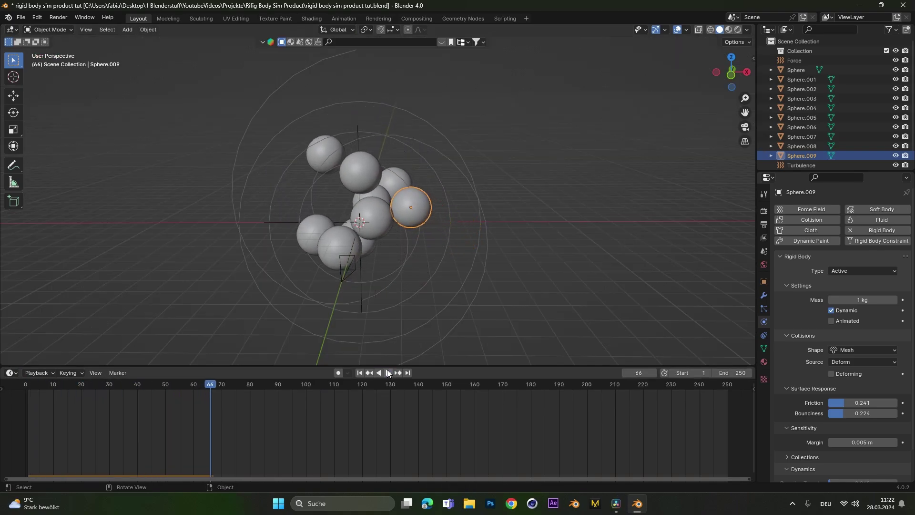
pyautogui.click(764, 250)
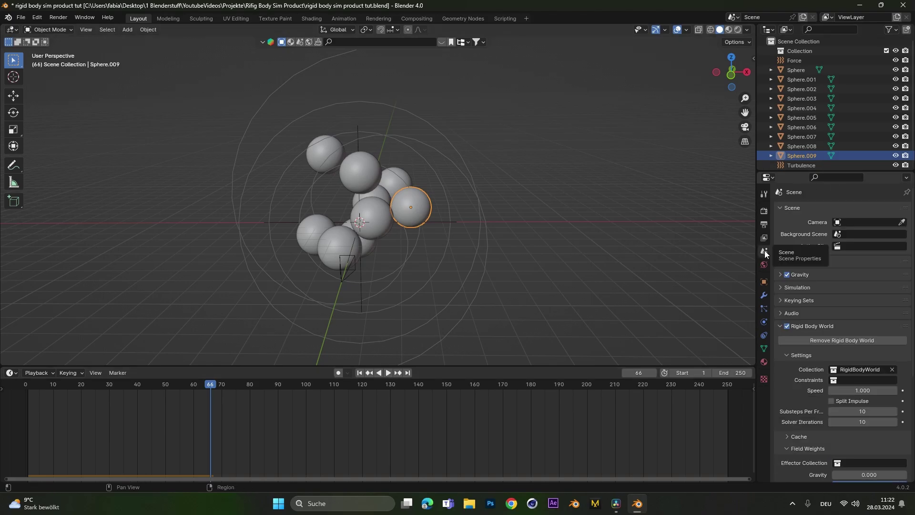
pyautogui.scroll(-3, 785, 372)
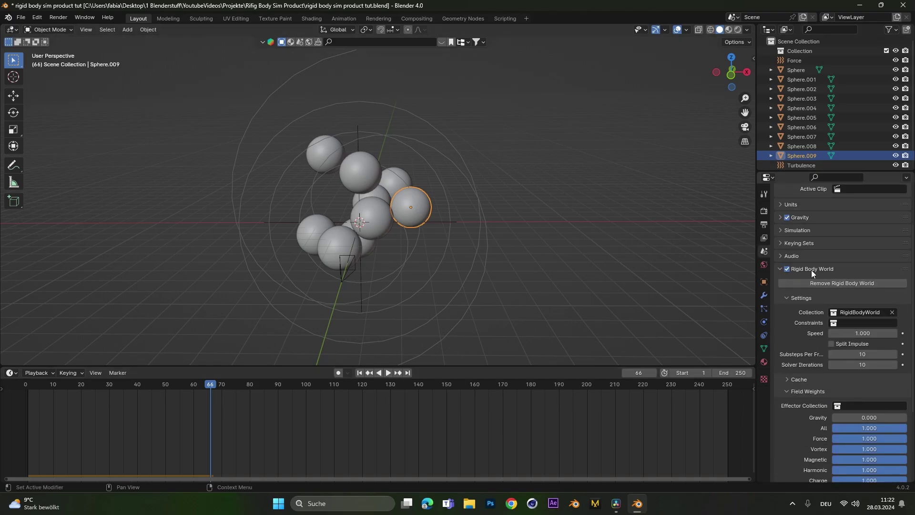
pyautogui.click(791, 380)
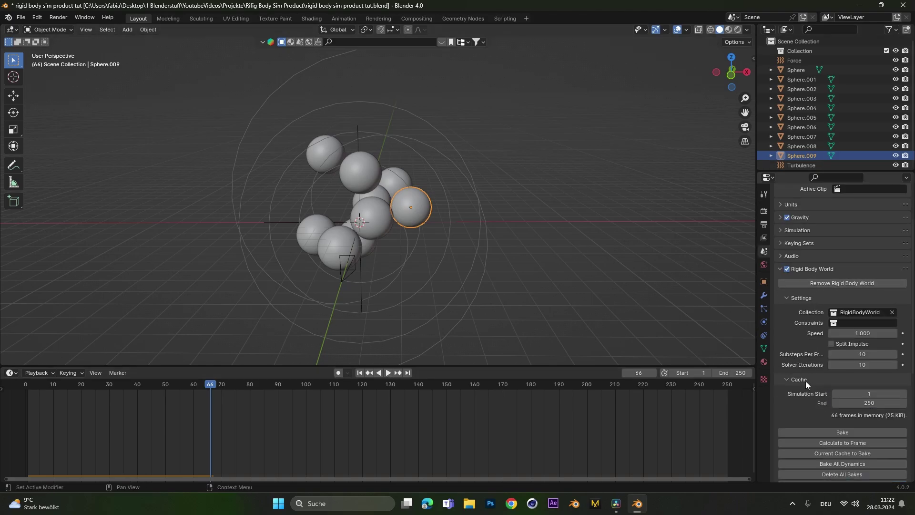
pyautogui.scroll(-1, 806, 381)
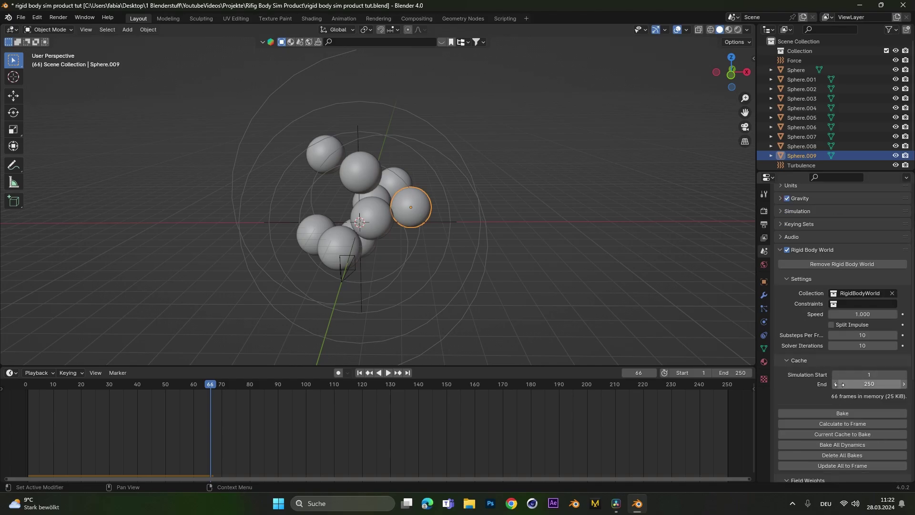
# - Set the rigid body cache End frame to 100 and bake the simulation
pyautogui.click(877, 384)
pyautogui.write('100')
pyautogui.press('Return')
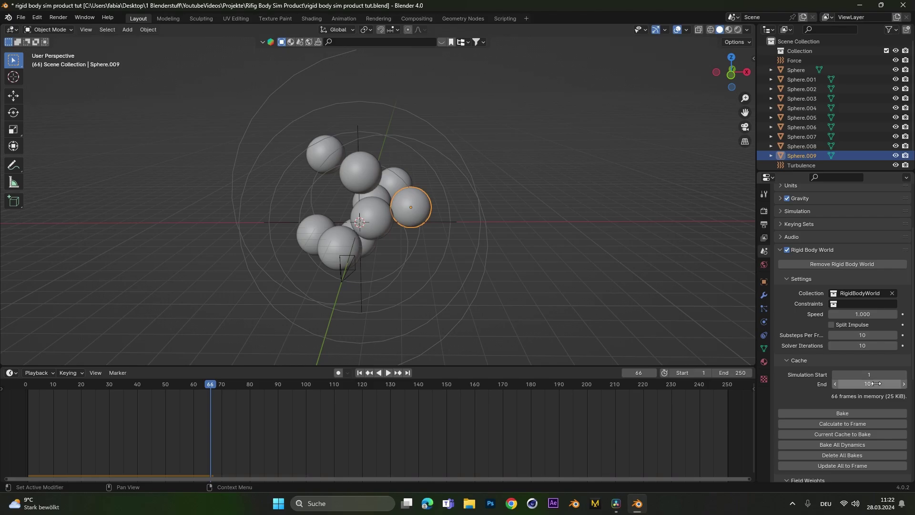
pyautogui.click(845, 414)
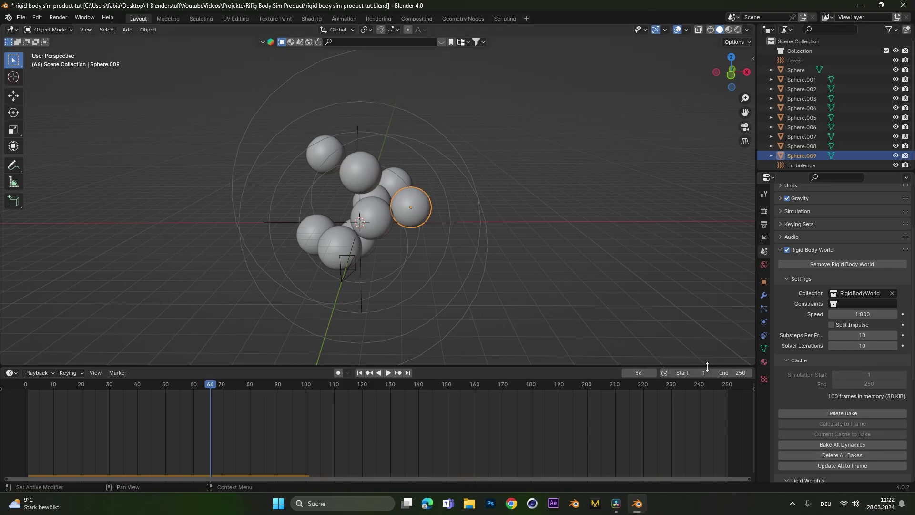
pyautogui.moveTo(200, 395); pyautogui.dragTo(199, 422)
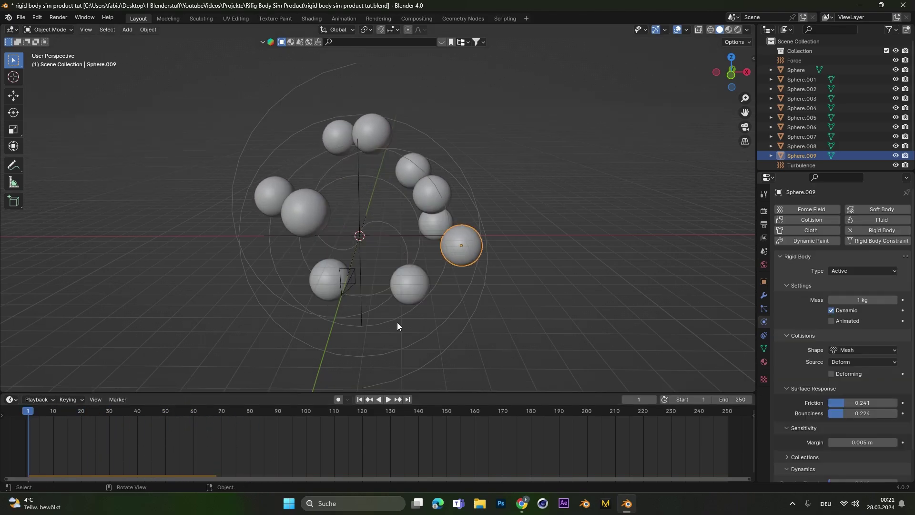